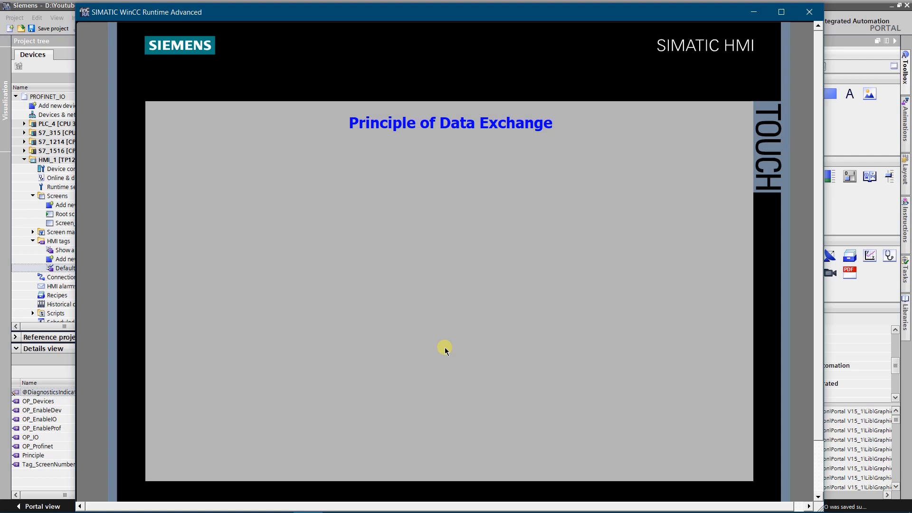
Step through the Principle of Data Exchange diagram in the running HMI simulation
click(414, 127)
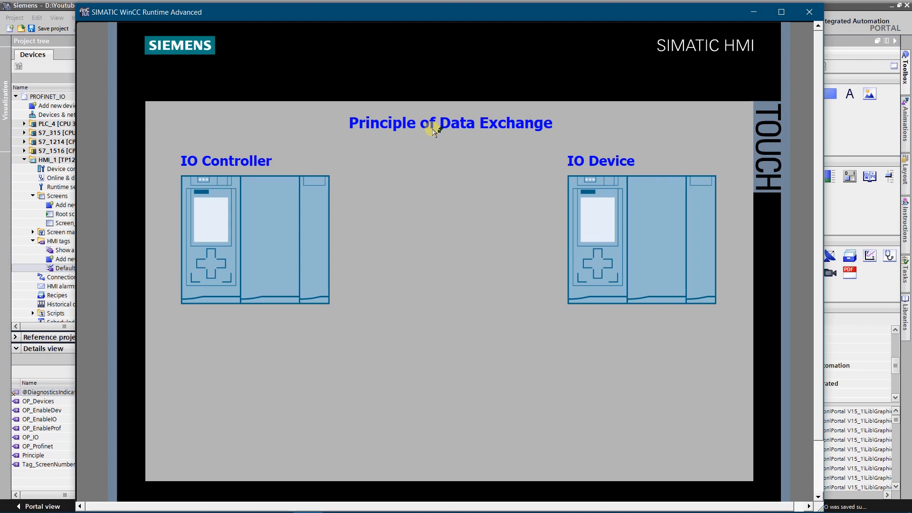
click(433, 129)
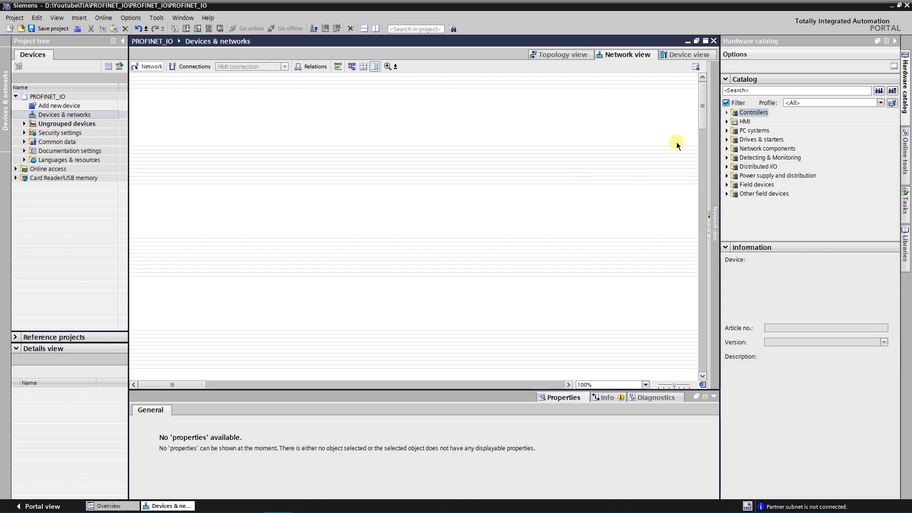
Add a SIMATIC S7-1500 CPU 1516F-3 PN/DP, article 6ES7 516-3FN01-0AB0, to the empty network view
click(726, 112)
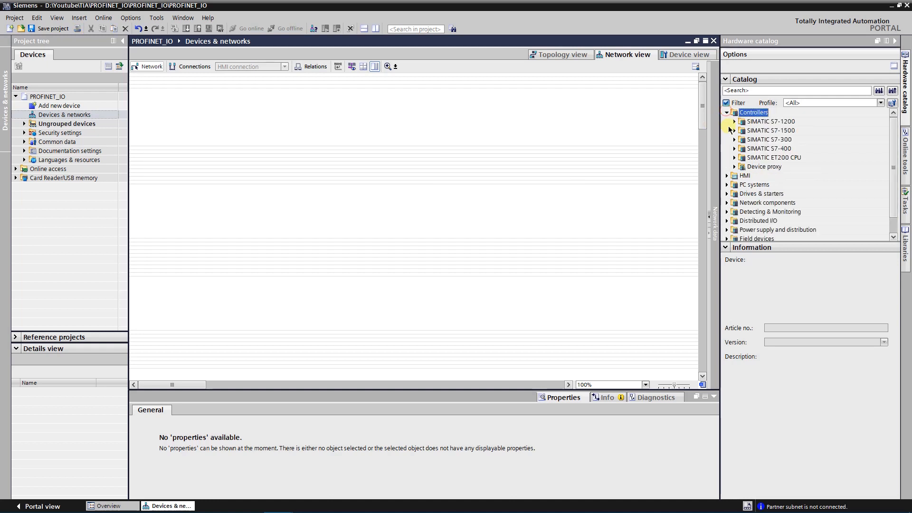
click(733, 130)
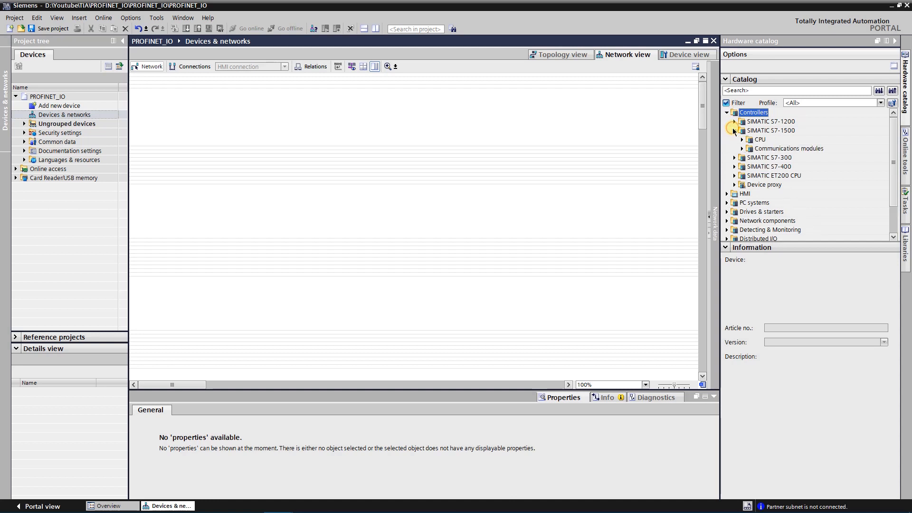
click(742, 139)
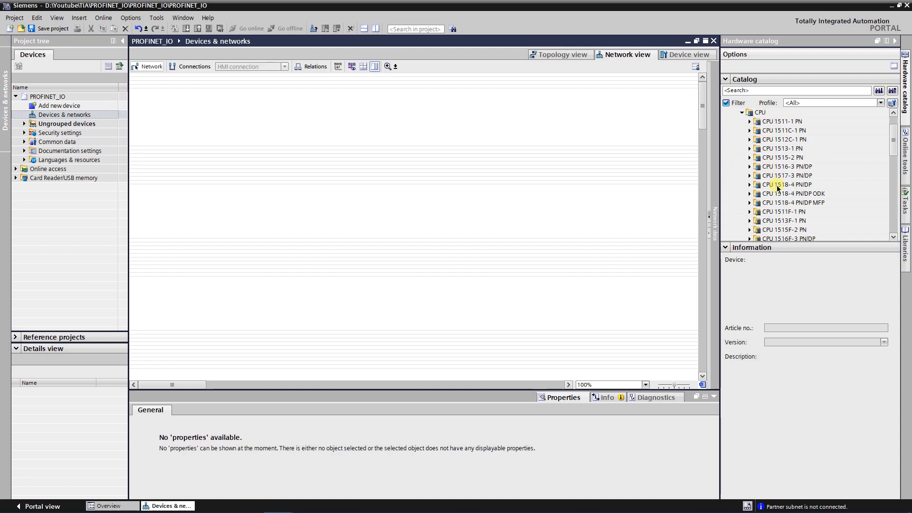
scroll(777, 192, down, 2)
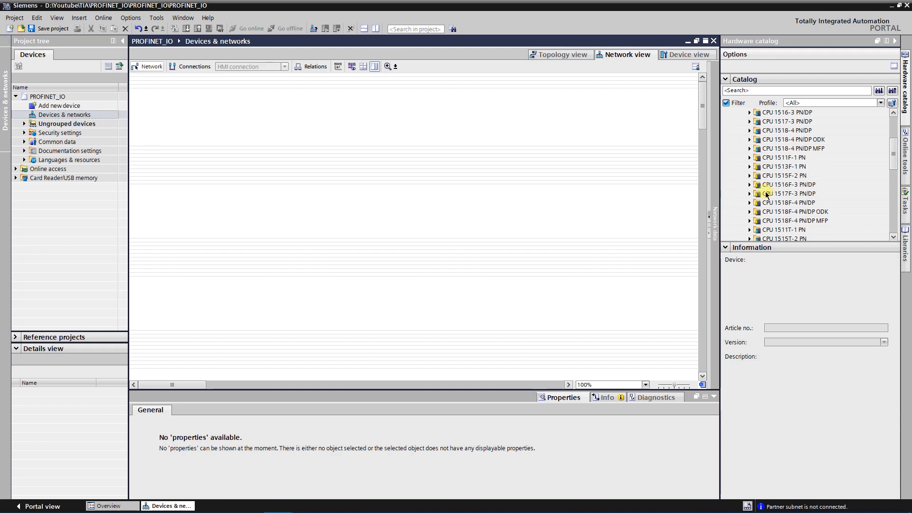
click(764, 186)
click(749, 184)
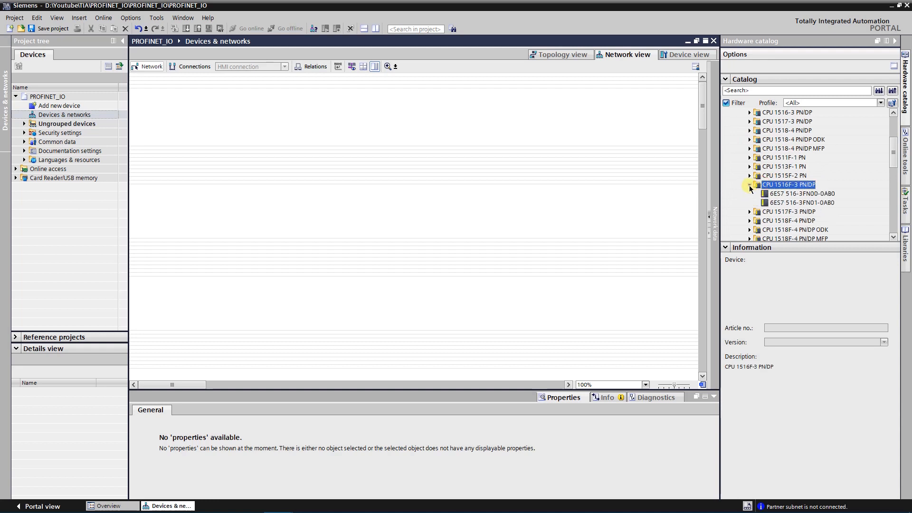
click(772, 202)
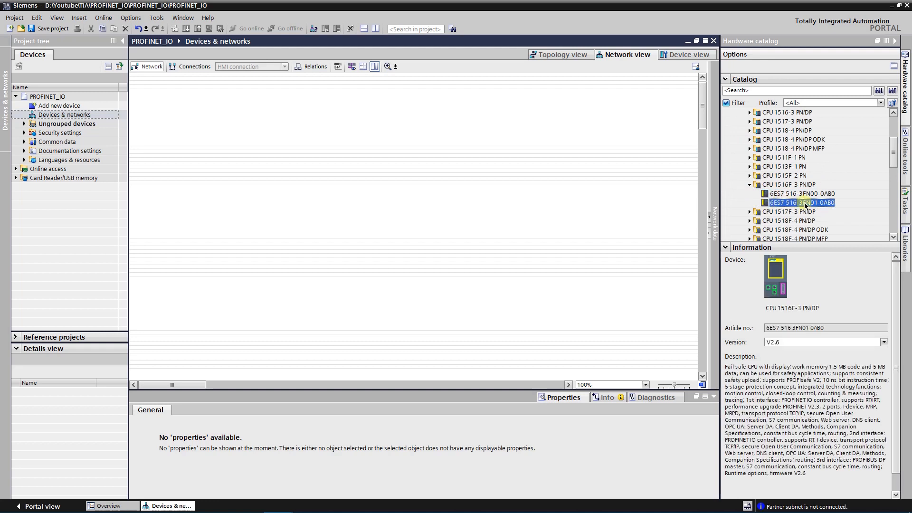
drag(805, 205, 182, 97)
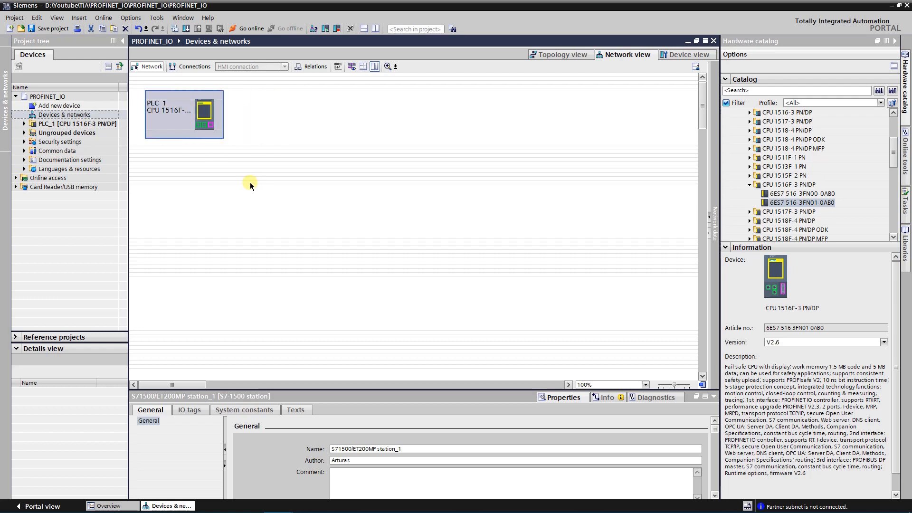
Assign a separate new subnet to each of the CPU 1516F's PROFINET interfaces, X1 and X2
click(204, 127)
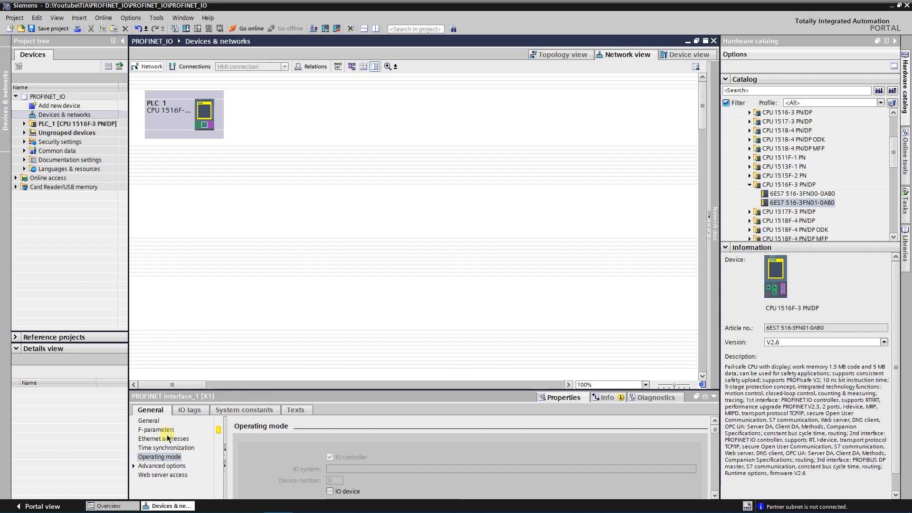
click(167, 437)
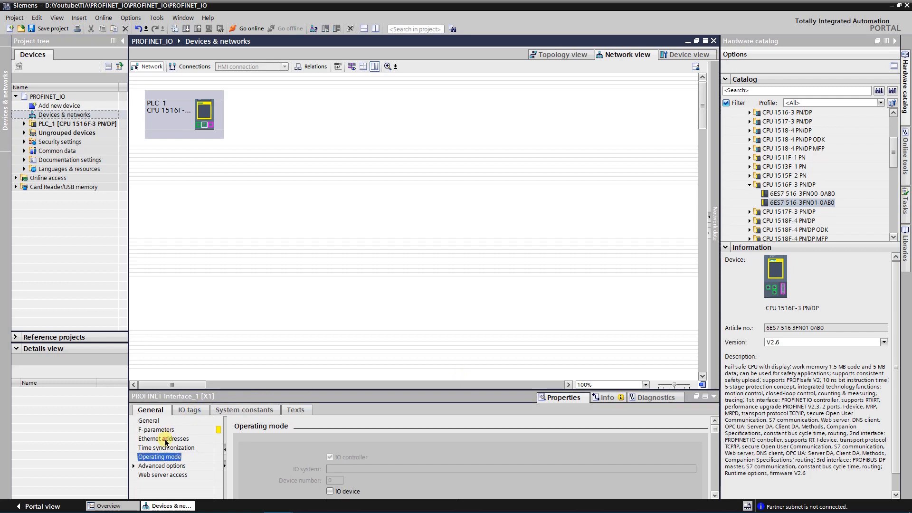
click(714, 494)
click(714, 495)
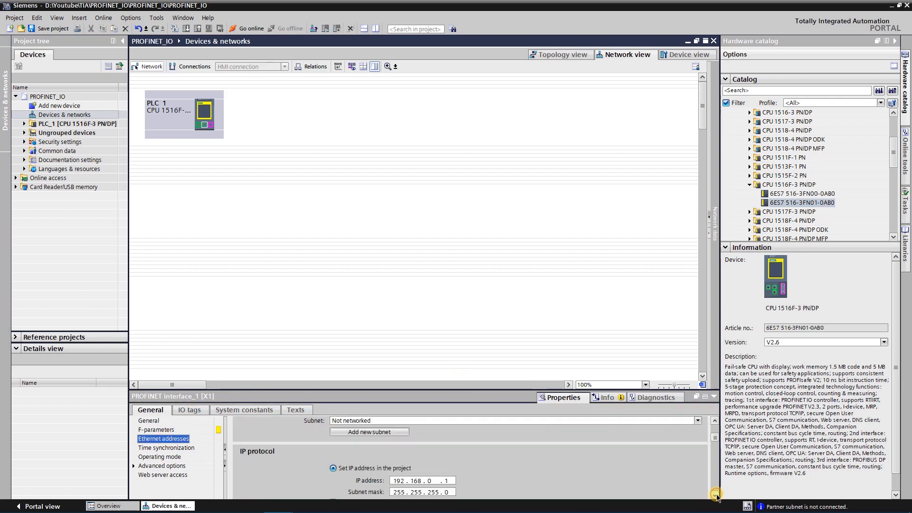
click(369, 432)
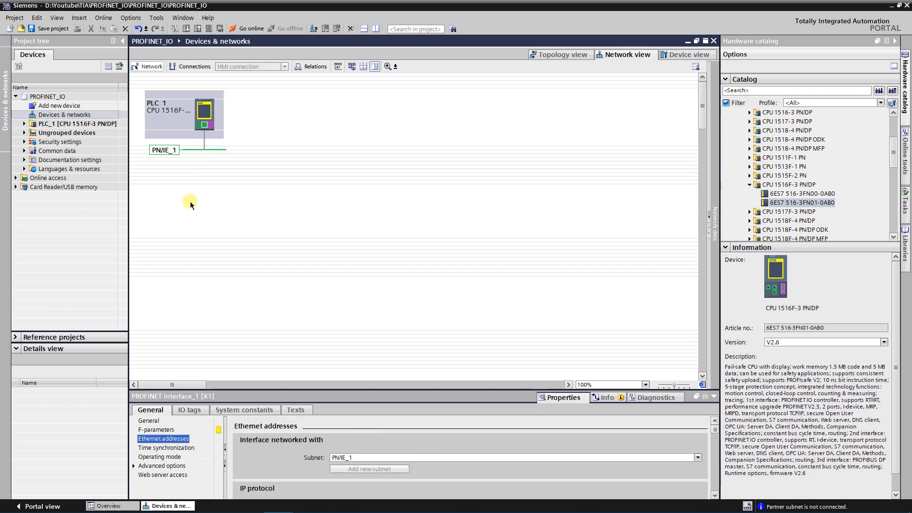
click(198, 124)
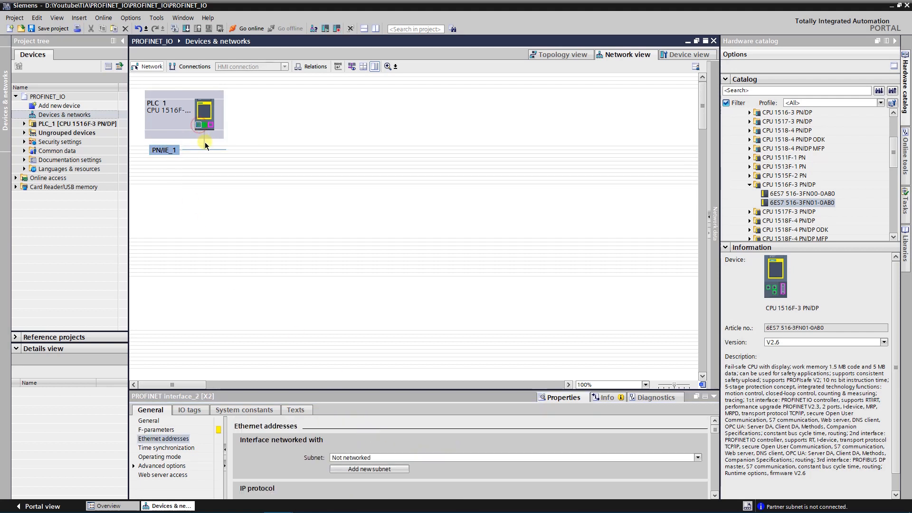
click(390, 469)
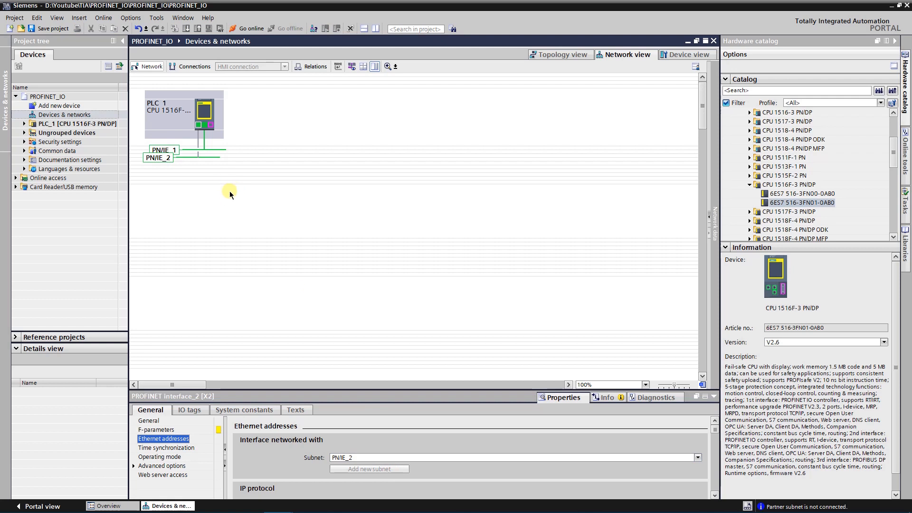
Compile the CPU 1516F-3 PN/DP and save the project
click(207, 110)
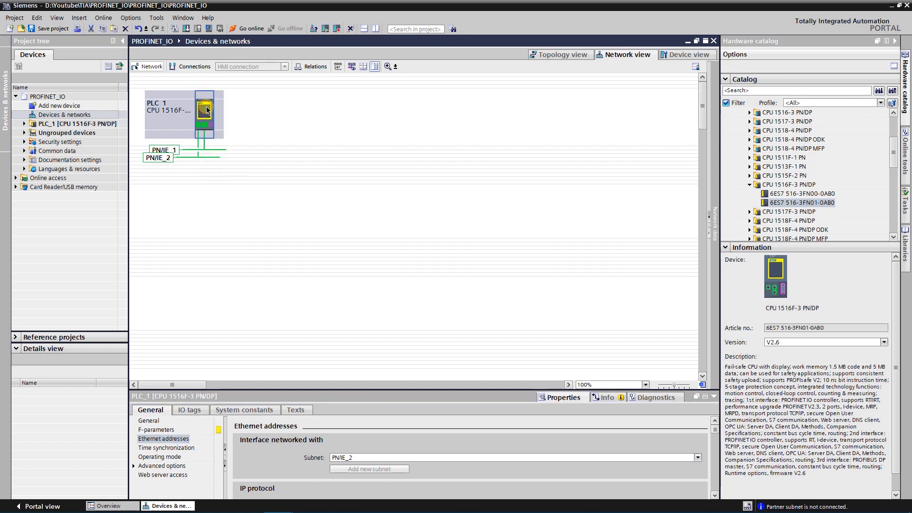
key(ctrl+b)
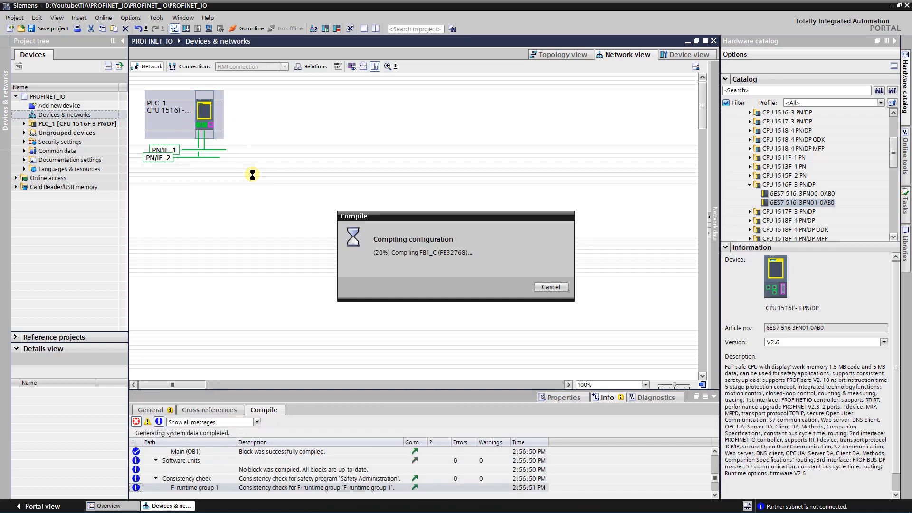
click(52, 30)
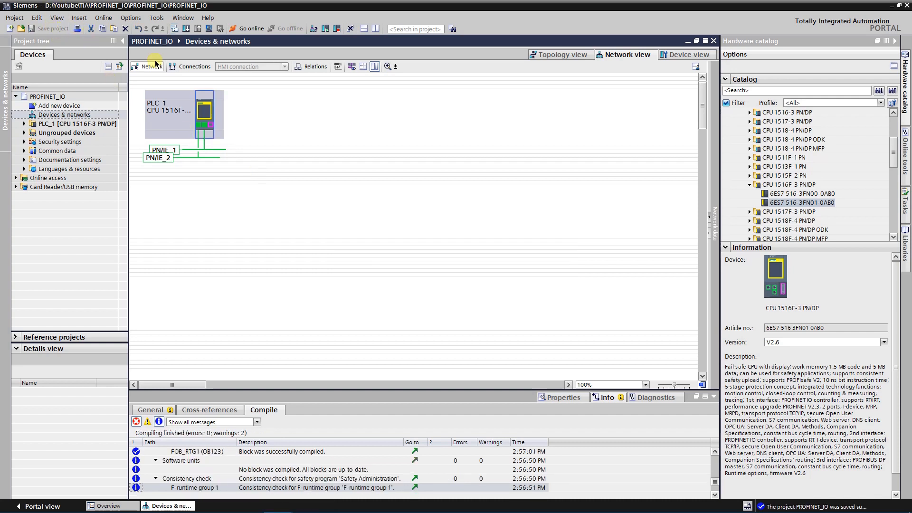
click(323, 110)
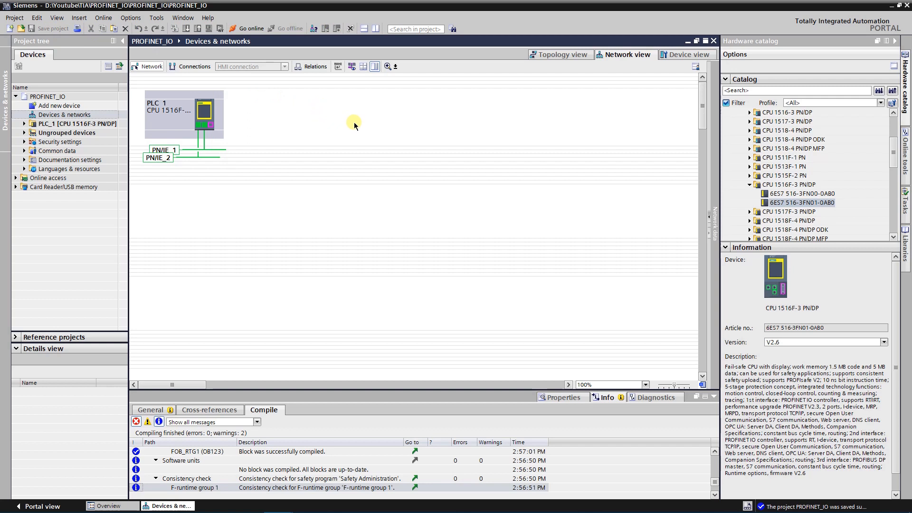
Add a SIMATIC S7-1200 CPU 1214C DC/DC/Rly, article 6ES7 214-1HG40-0XB0, beside the existing controller in the network view
click(749, 185)
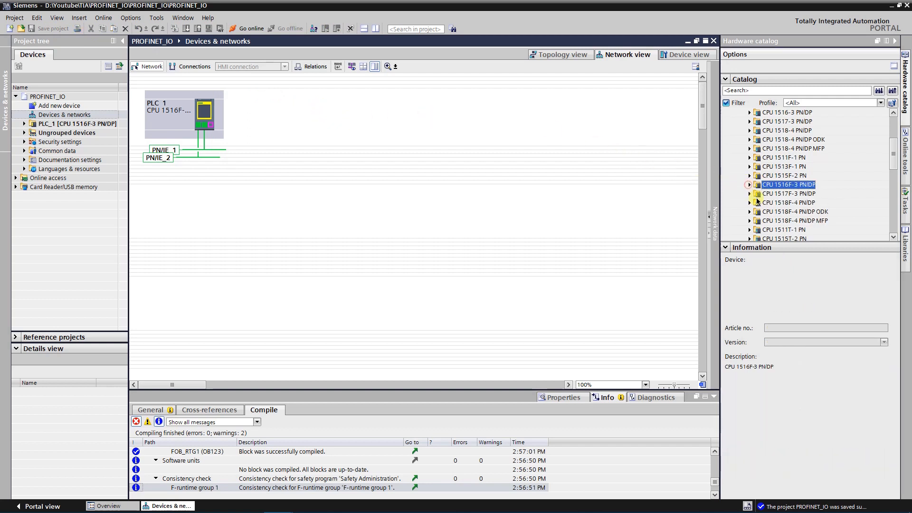
scroll(758, 197, up, 3)
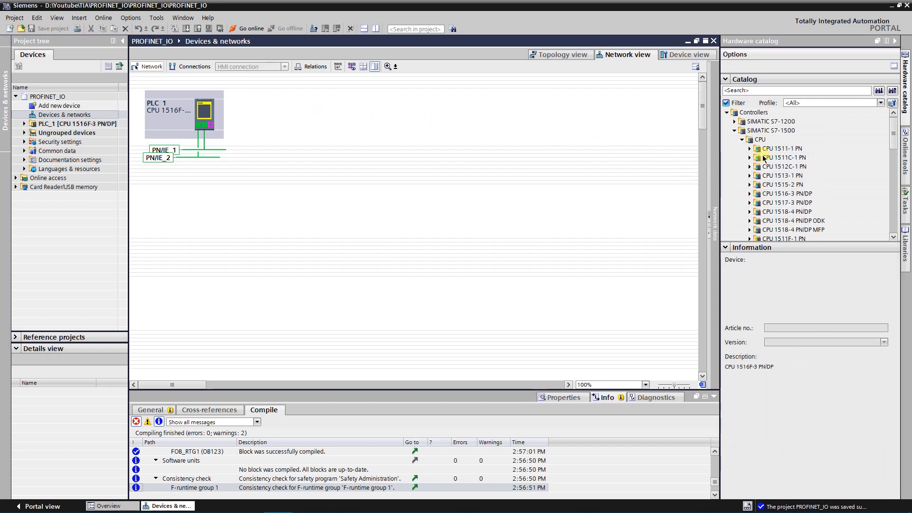
click(734, 130)
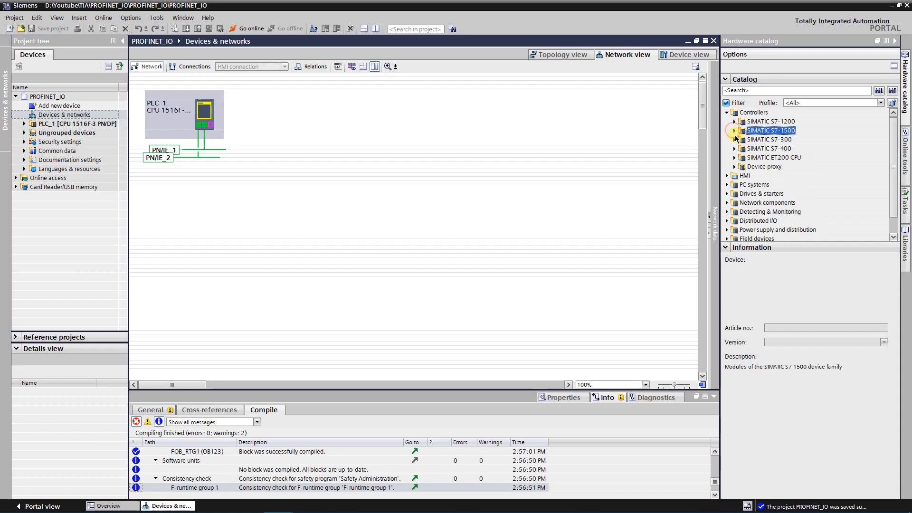
click(734, 122)
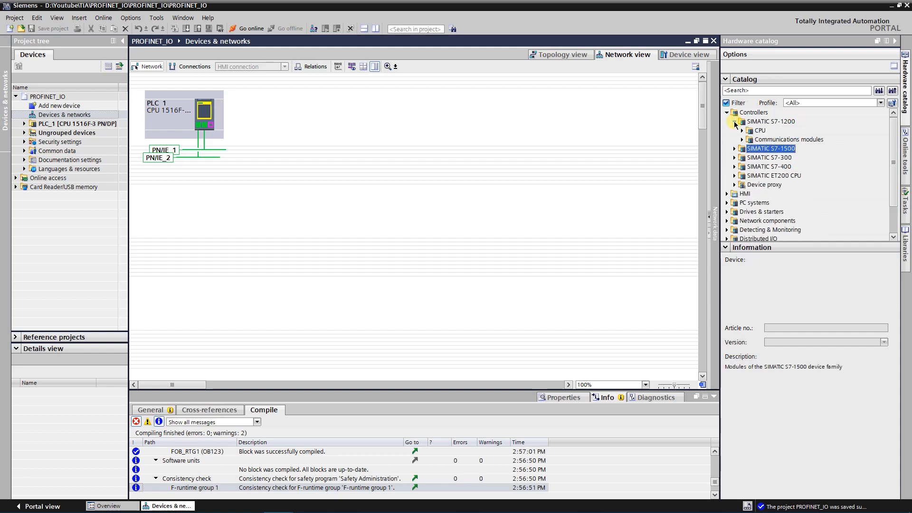
click(741, 130)
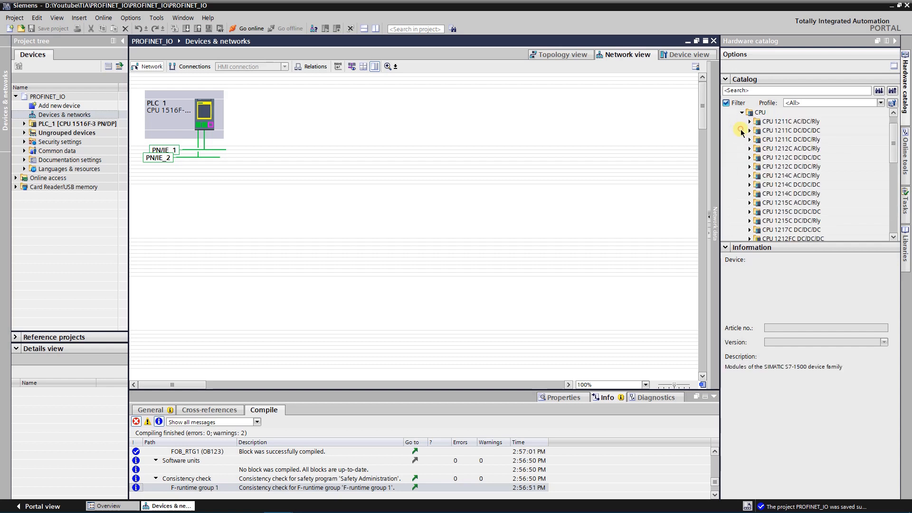
click(790, 168)
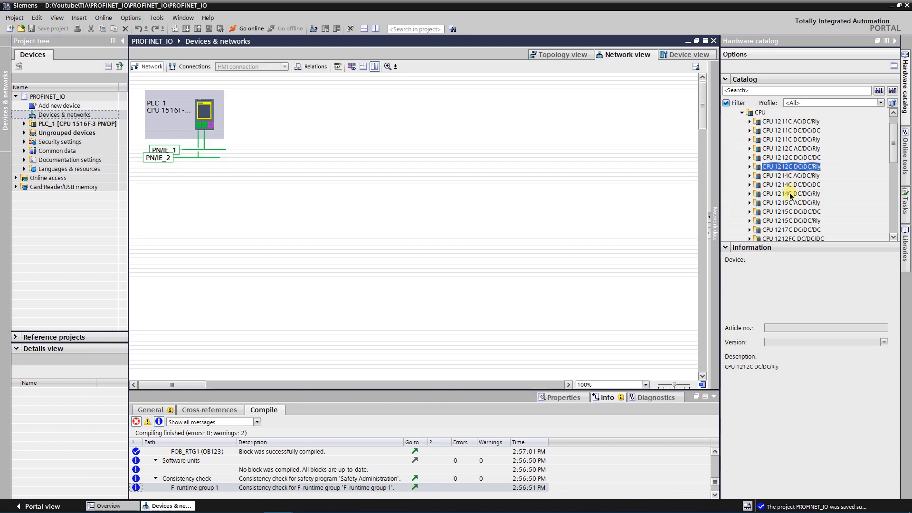
click(789, 194)
click(749, 194)
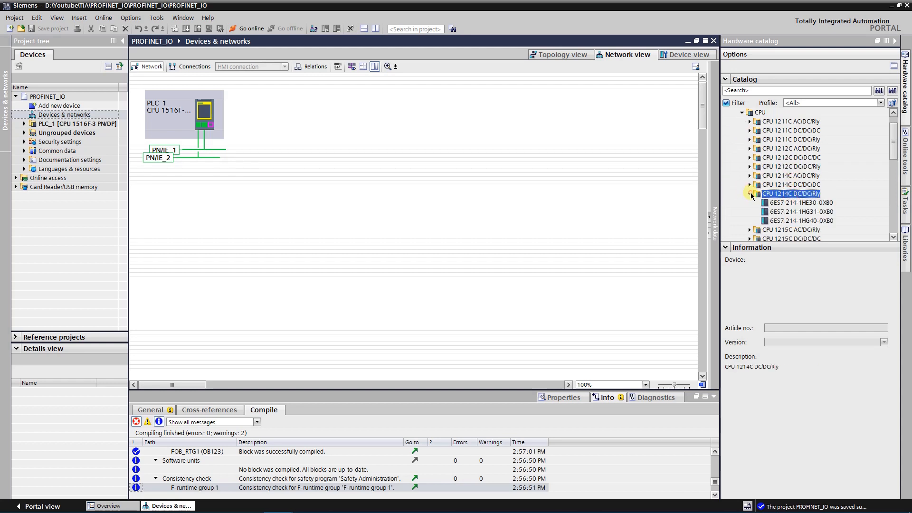
click(786, 221)
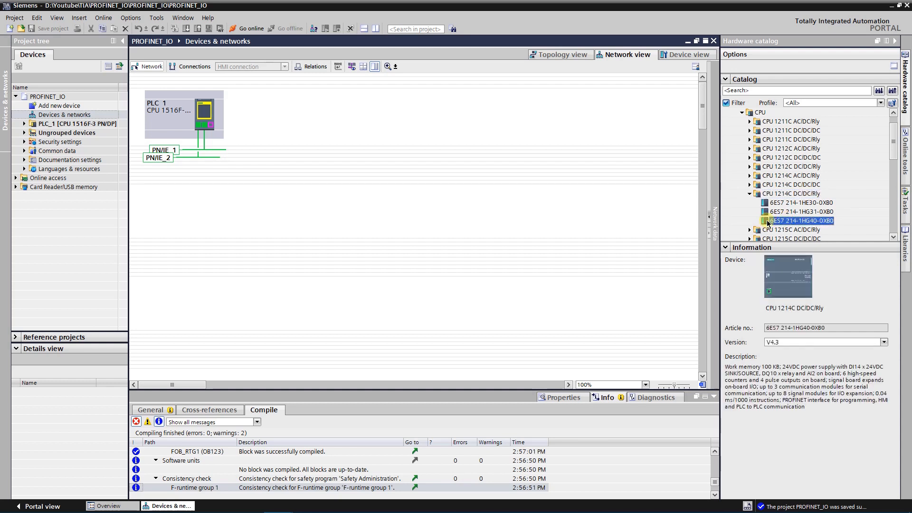
drag(767, 222, 298, 119)
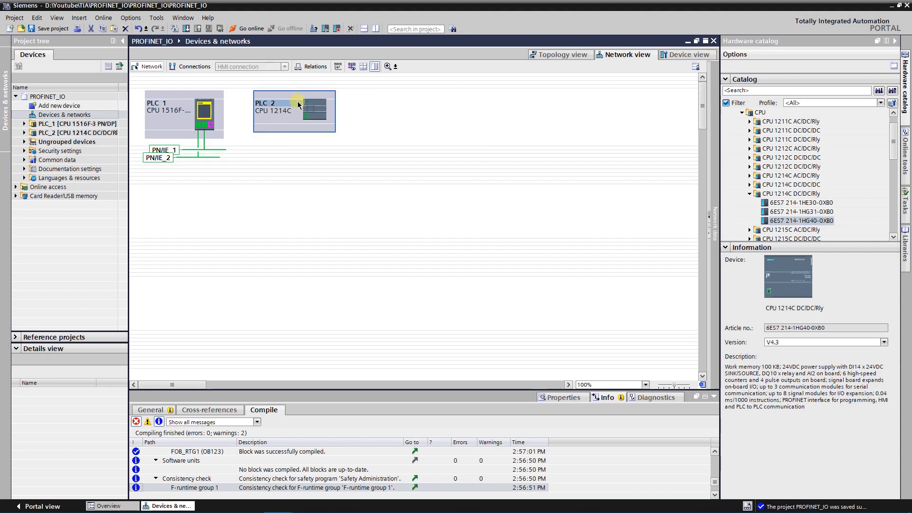
Rename the CPU 1516F-3 PN/DP controller as S7_1516F
click(158, 105)
click(158, 105)
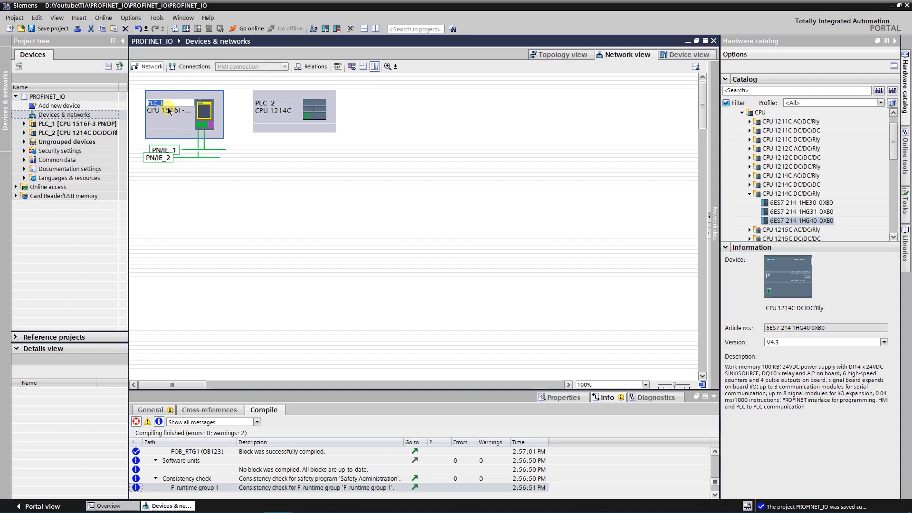
text(S7_1516F)
key(Return)
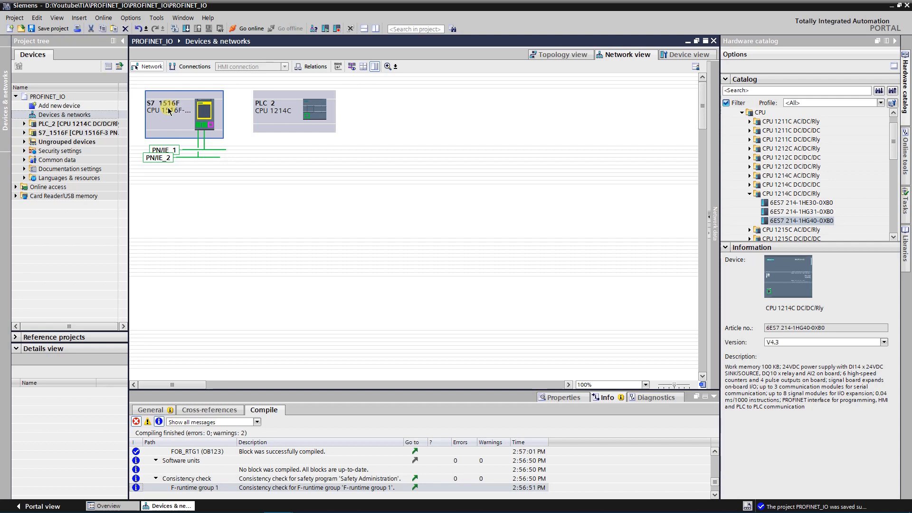
Rename the CPU 1214C controller as S7_1214C
click(280, 107)
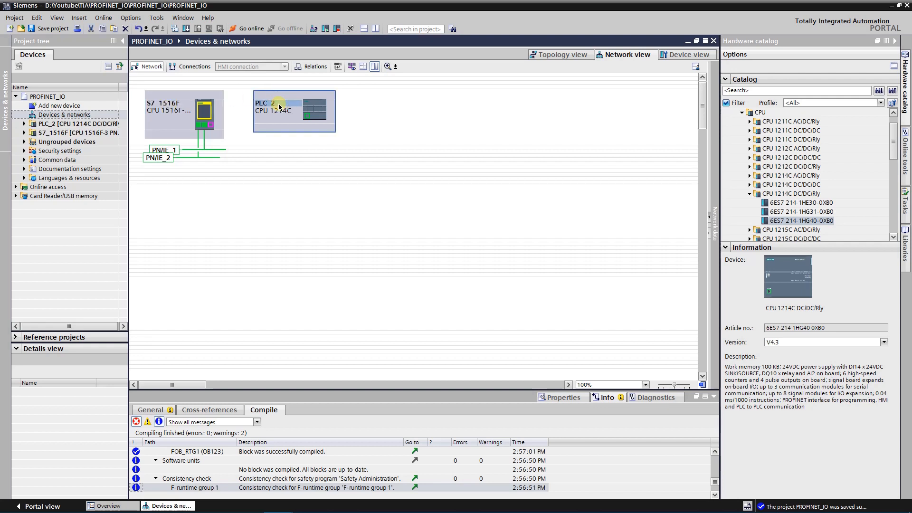
click(279, 105)
text(S7)
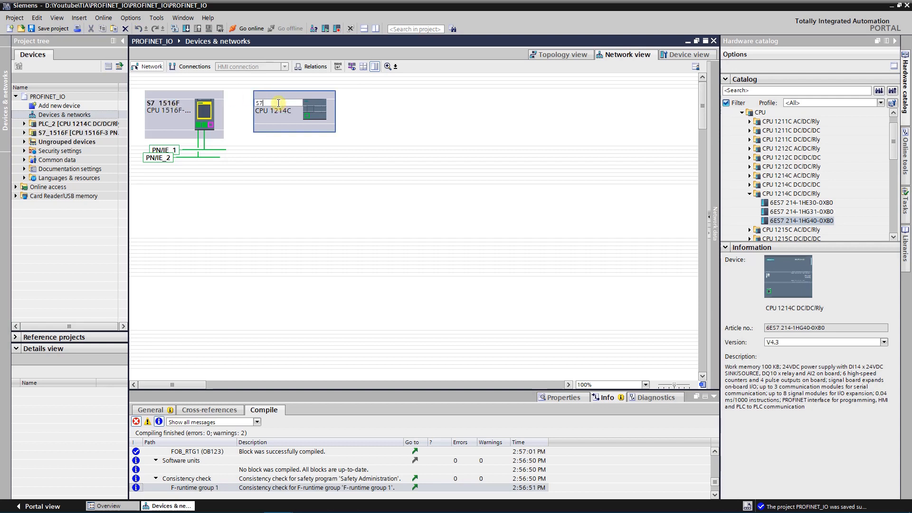
text(_1214C)
key(Return)
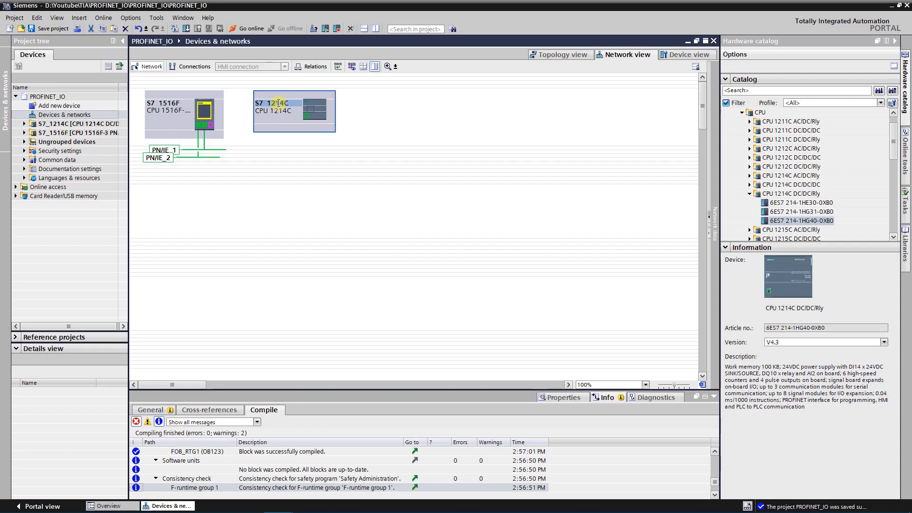
click(456, 115)
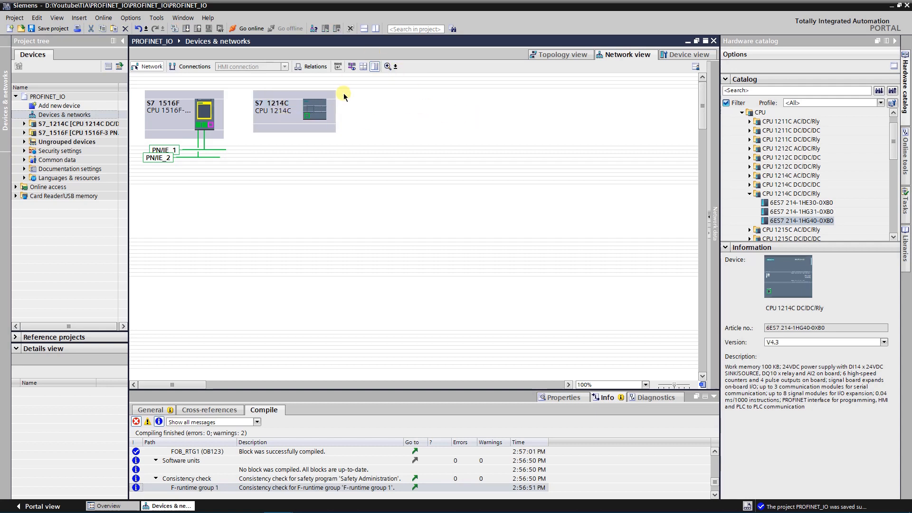
Connect the S7_1214C PROFINET interface to the PN/IE_1 subnet and view its IP protocol settings
click(307, 117)
click(540, 398)
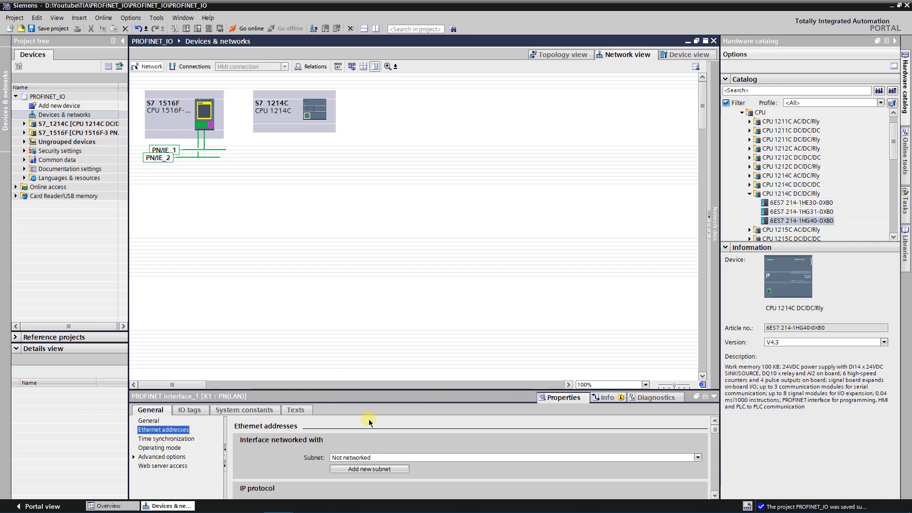
click(698, 459)
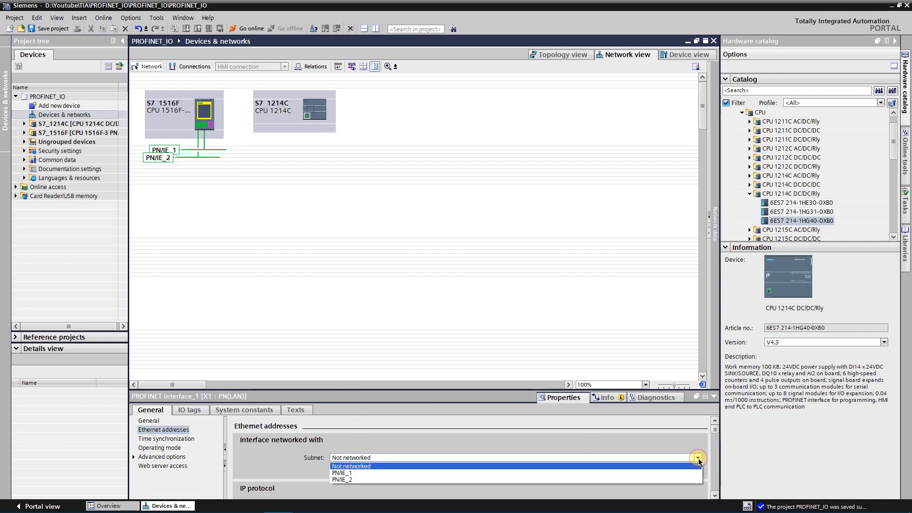
click(341, 473)
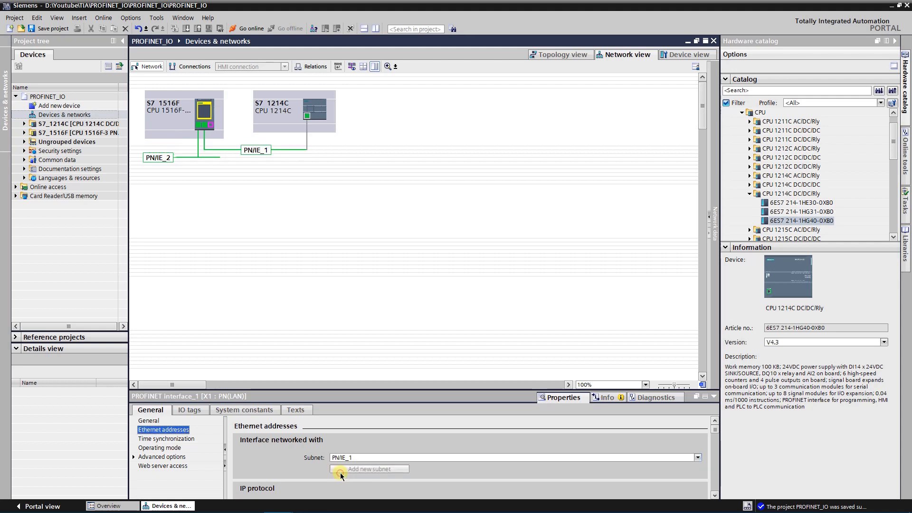
click(714, 495)
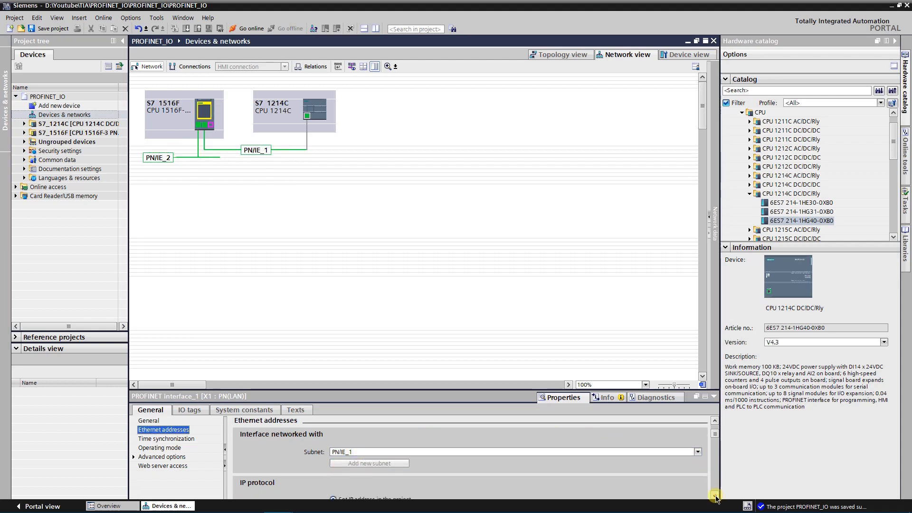
click(715, 495)
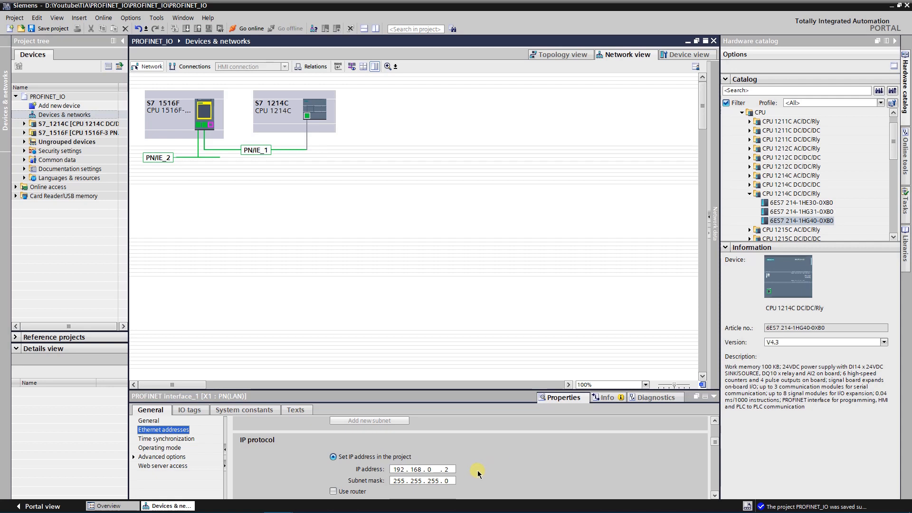
Enable IO device mode on the S7_1214C interface with S7_1516F.PROFINET interface_1 as assigned IO controller, and save the project
click(172, 449)
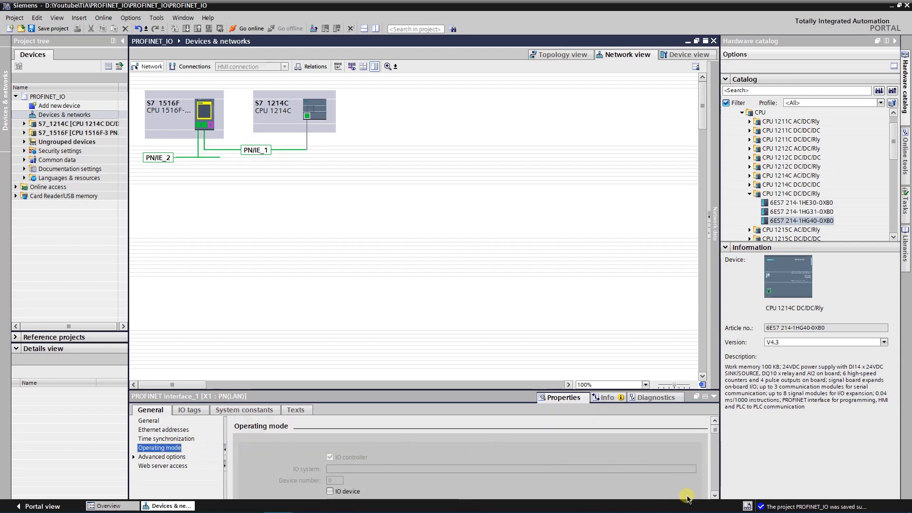
click(714, 495)
click(714, 495)
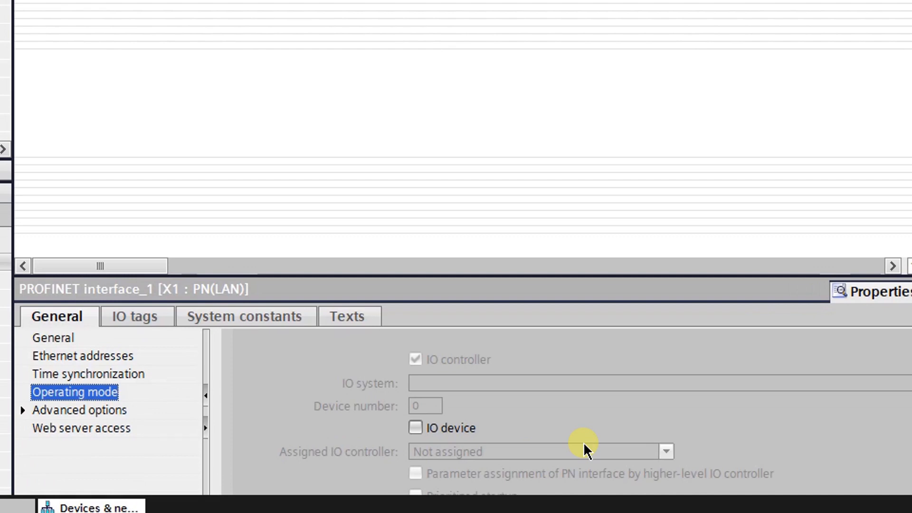
click(415, 428)
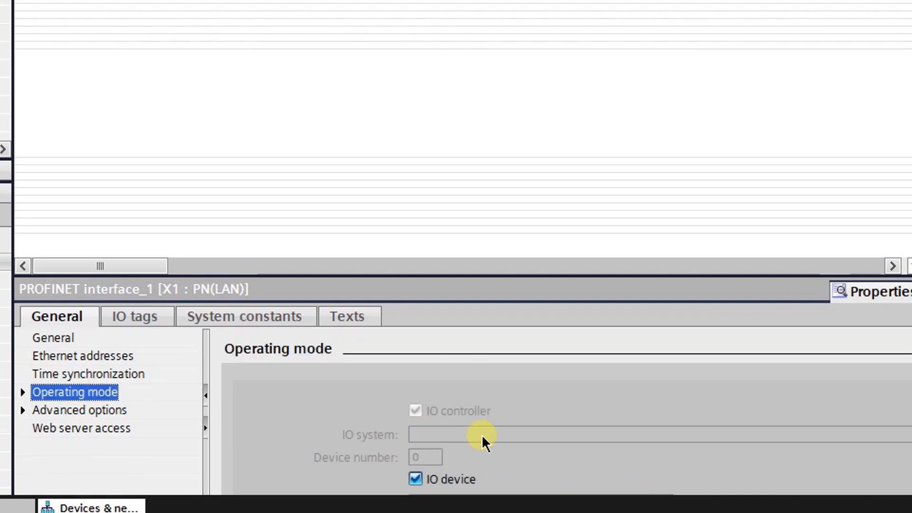
scroll(566, 412, down, 3)
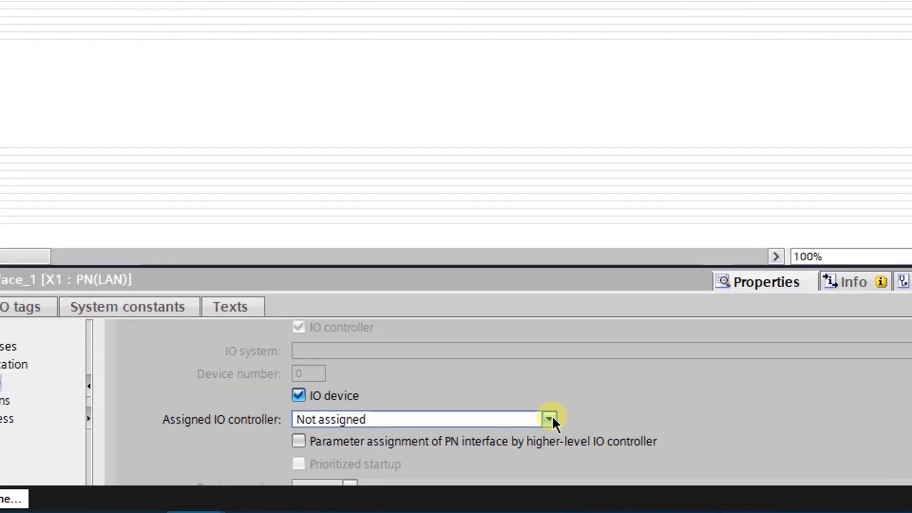
click(455, 466)
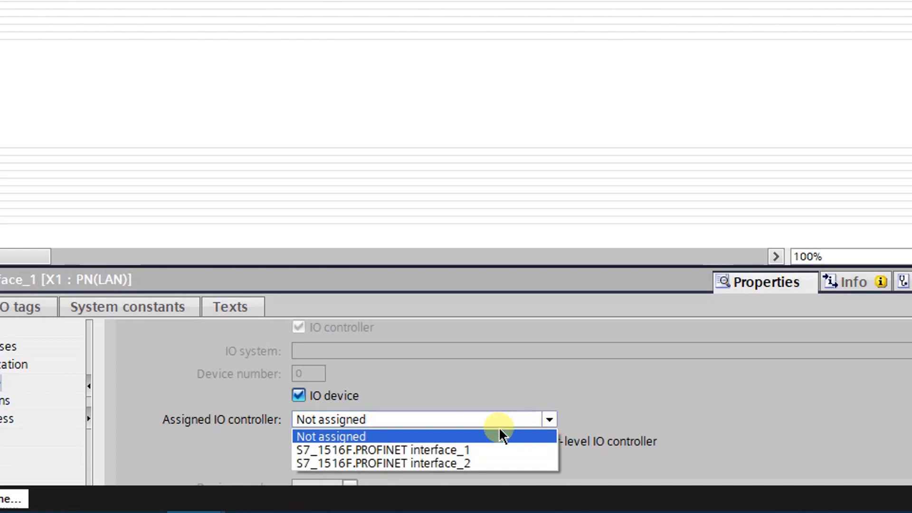
click(465, 451)
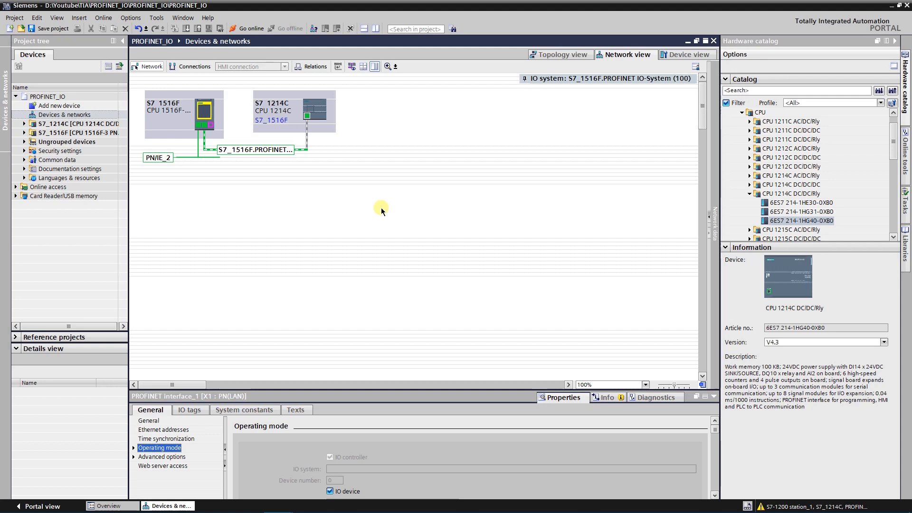
click(287, 152)
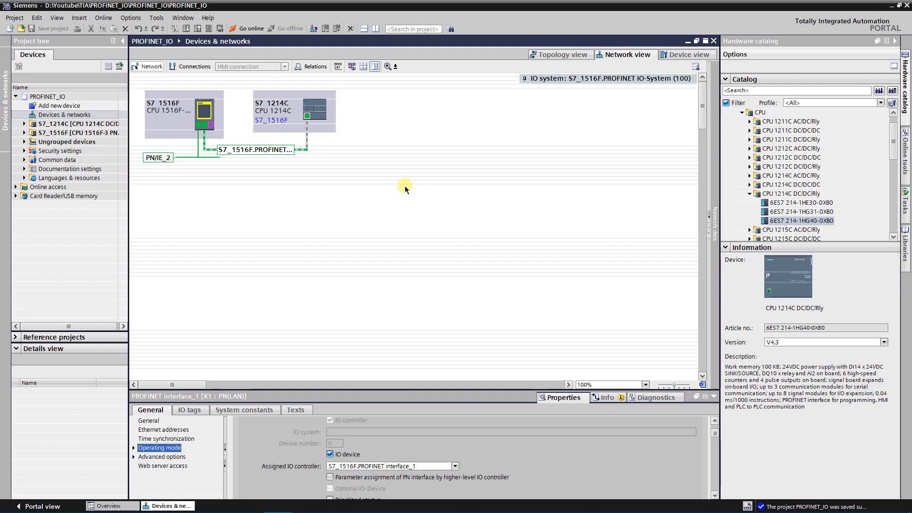
Open the I-device communication settings of the S7_1214C interface and widen the IO controller address column in the transfer areas table
click(133, 448)
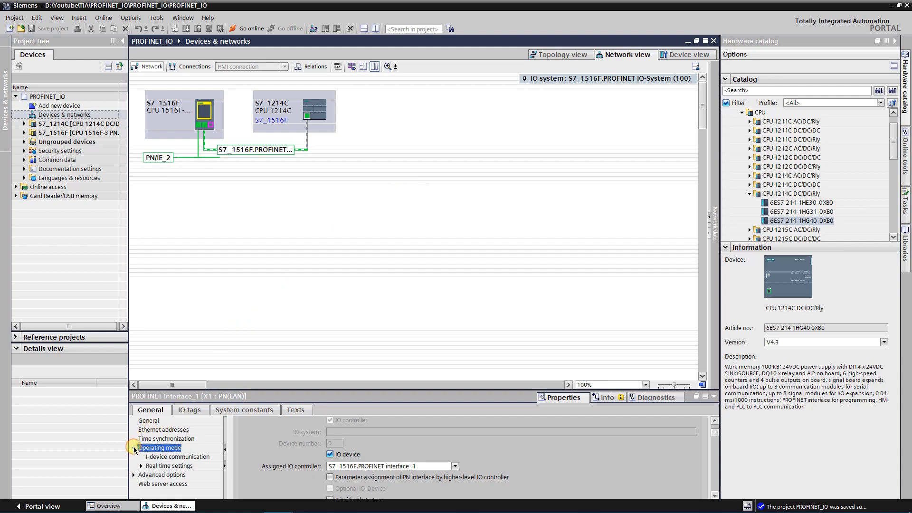
click(169, 457)
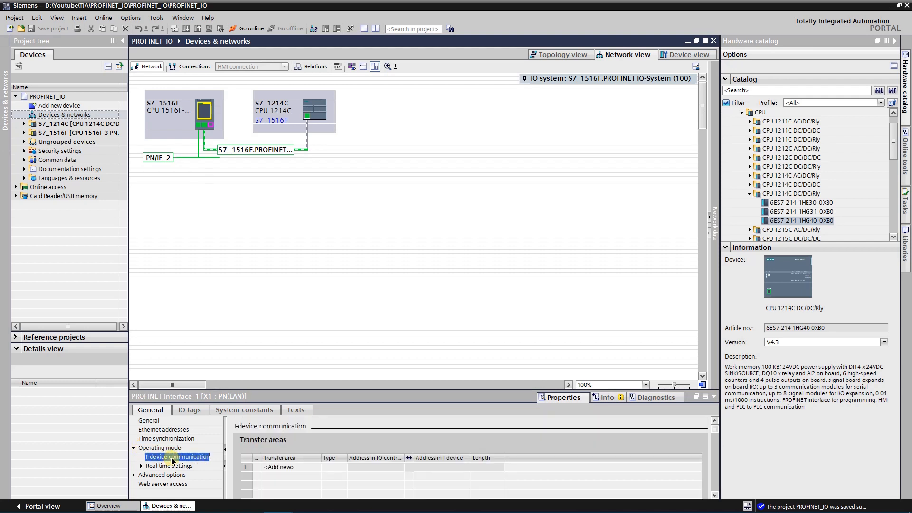
click(714, 496)
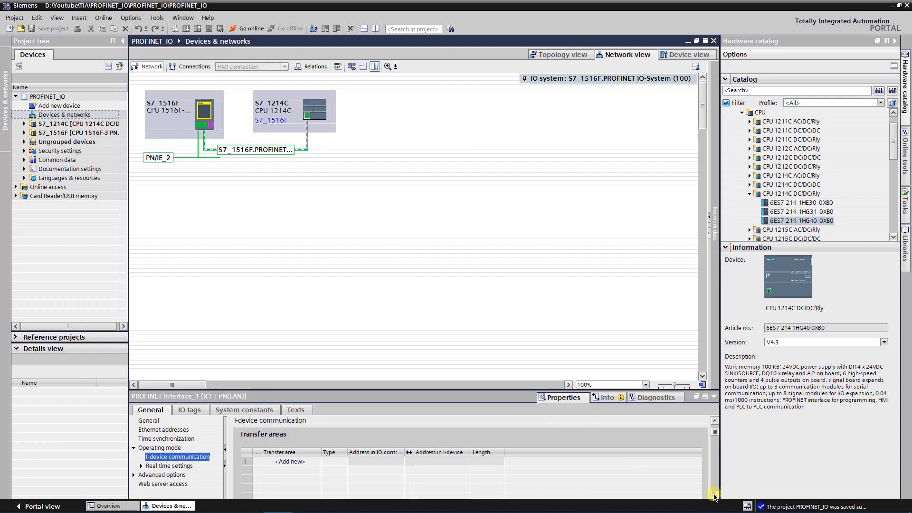
click(713, 496)
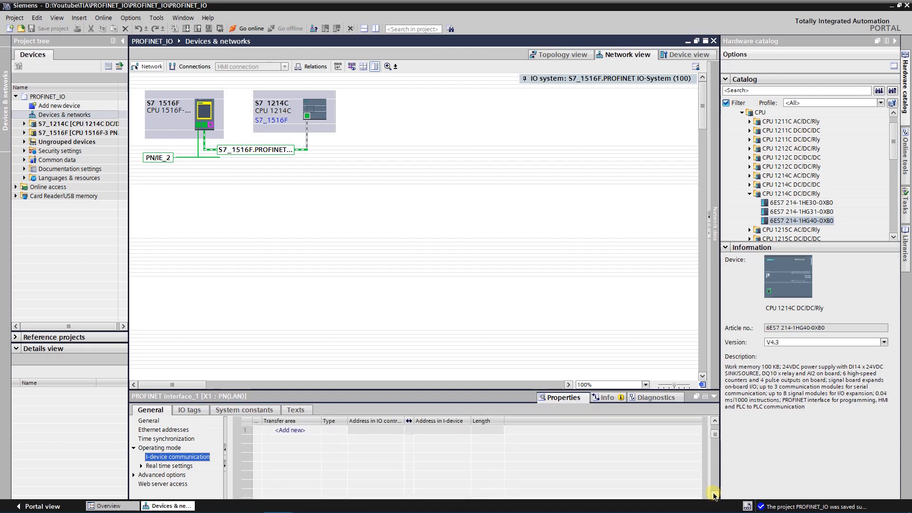
click(715, 420)
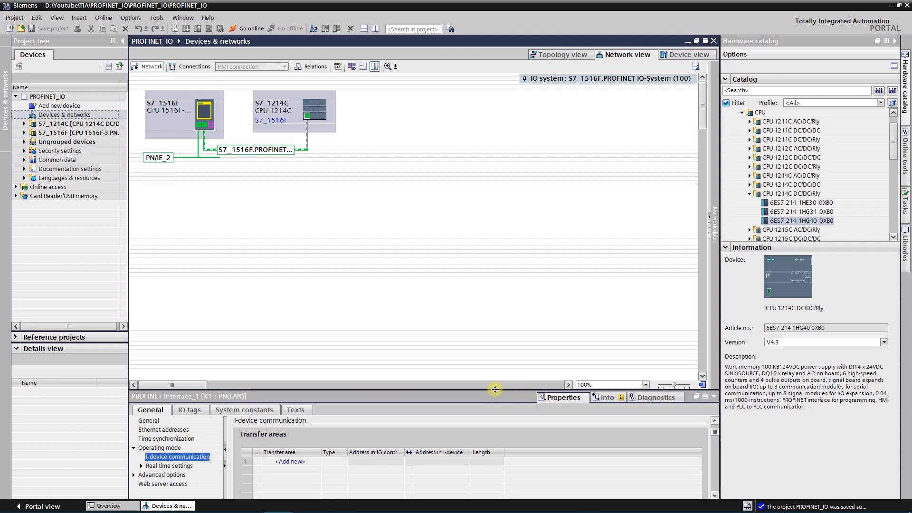
drag(495, 389, 495, 367)
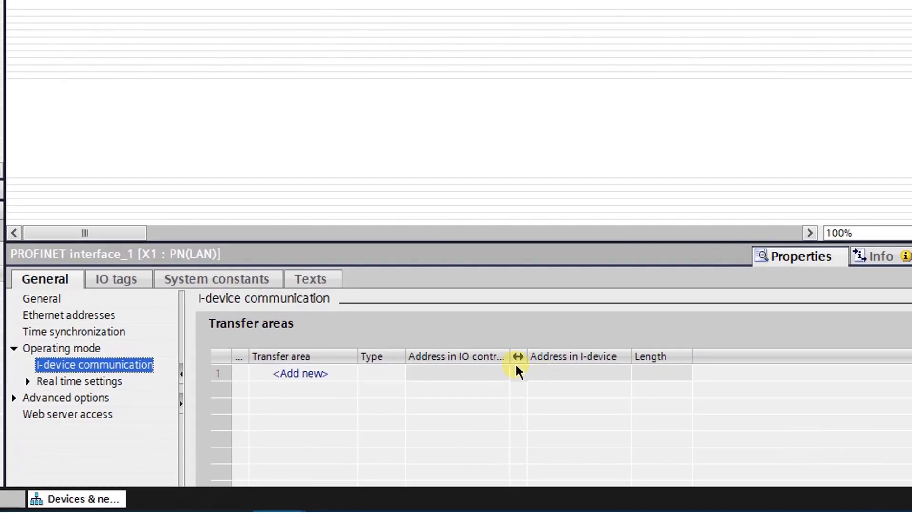
click(408, 428)
drag(517, 355, 532, 355)
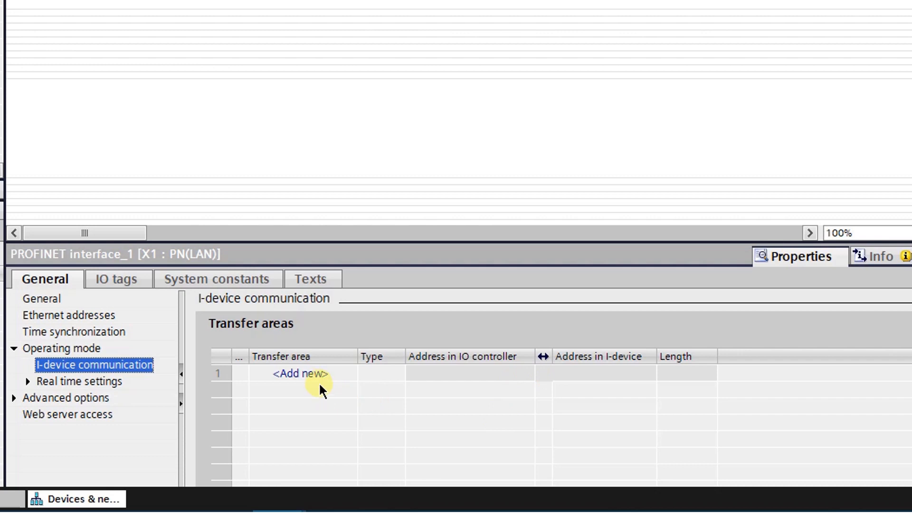
Add a transfer area to the I-device communication and name it From_Controller
click(317, 373)
click(386, 373)
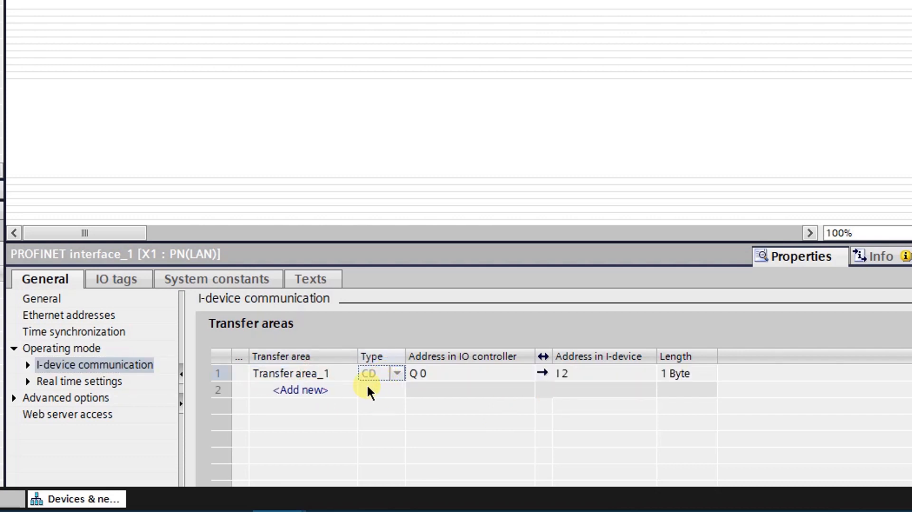
click(321, 373)
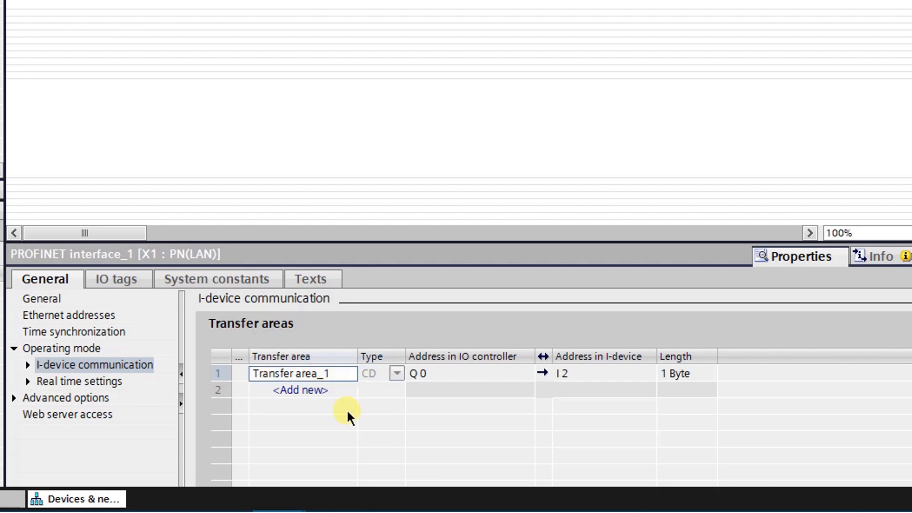
text(From_)
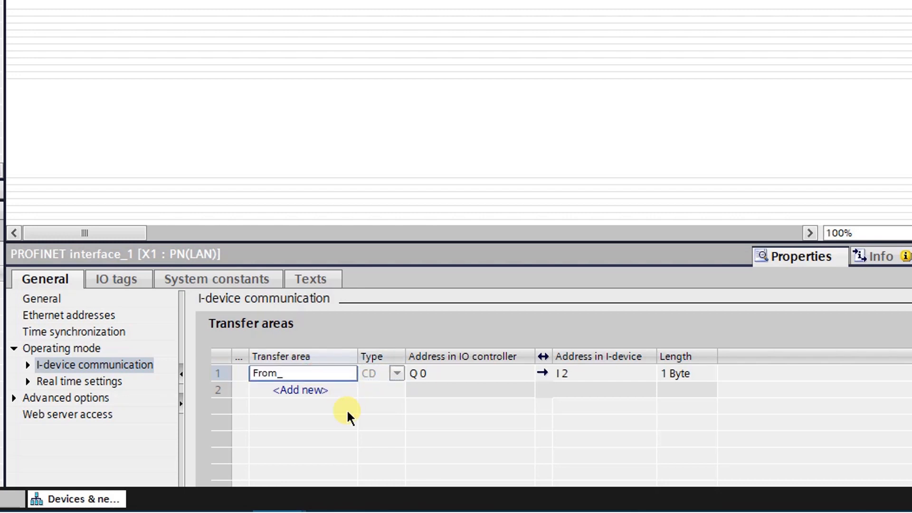
text(Controller)
key(Return)
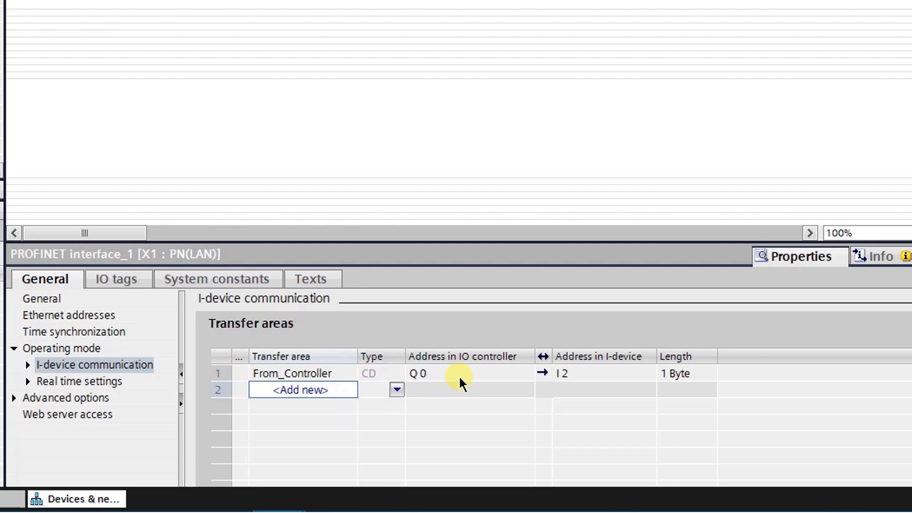
Set the From_Controller transfer area's addresses to Q 200 in the IO controller and I 200 in the I-device
click(427, 372)
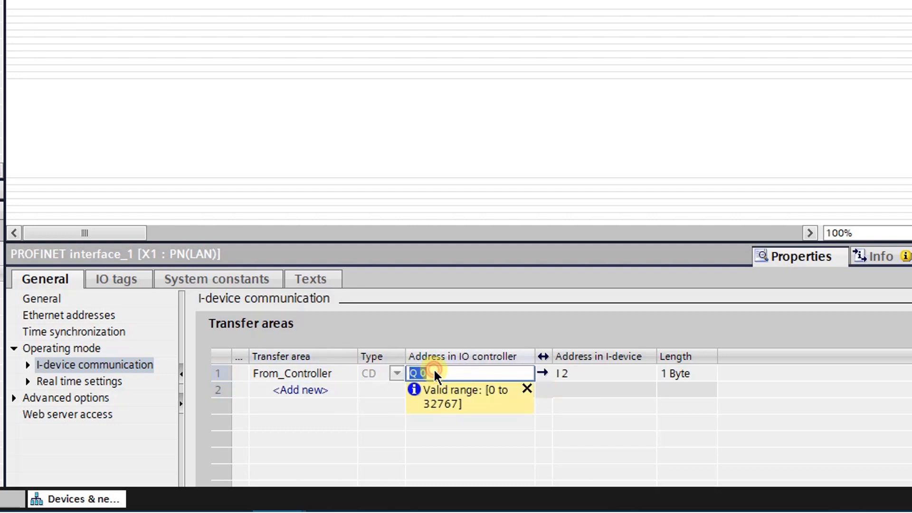
key(BackSpace)
text(200)
key(Return)
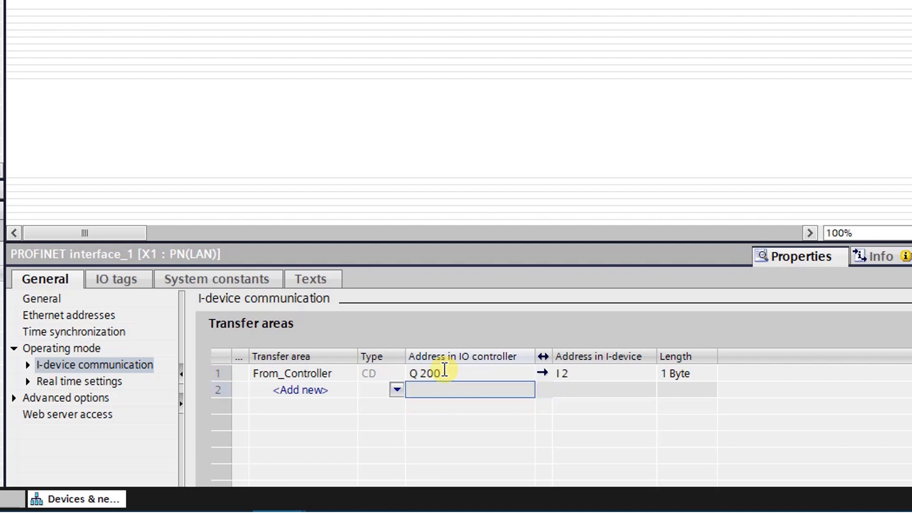
click(582, 372)
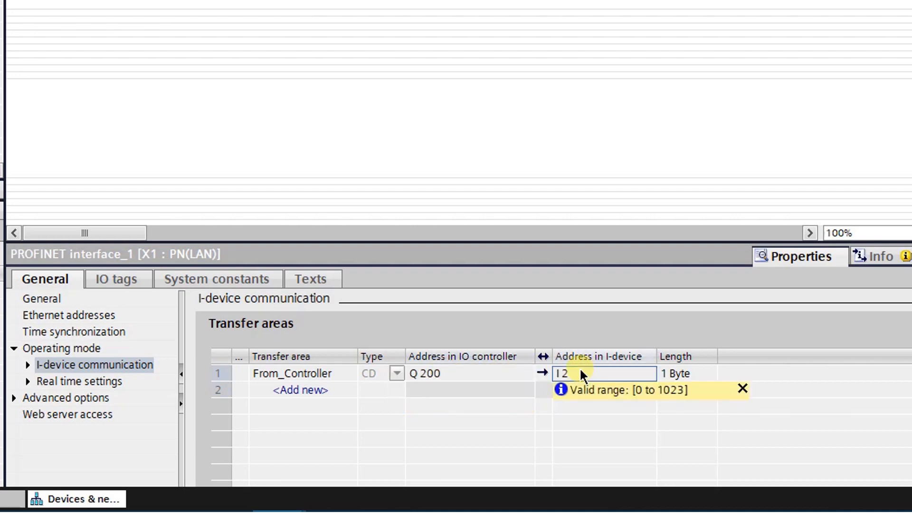
click(580, 373)
text(200)
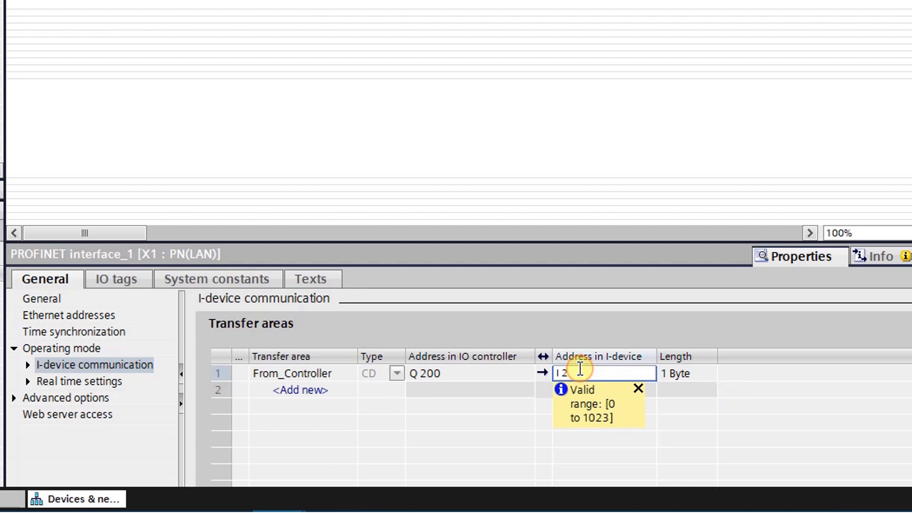
key(Return)
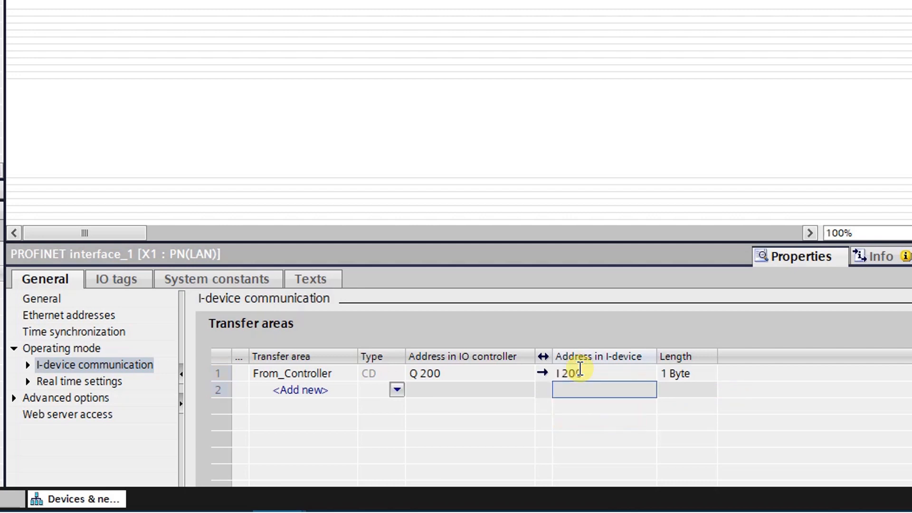
Set the length of the From_Controller transfer area to 2 bytes
click(666, 373)
click(665, 374)
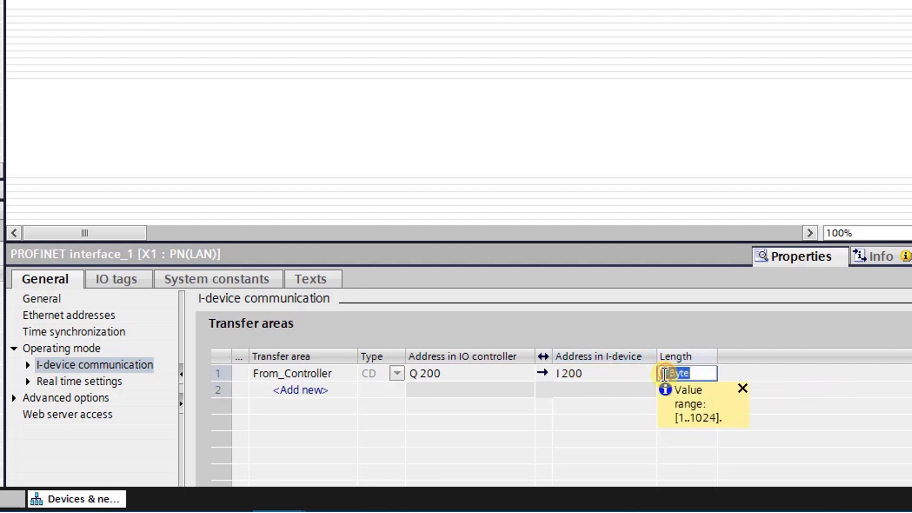
click(662, 374)
key(BackSpace)
text(2)
key(Return)
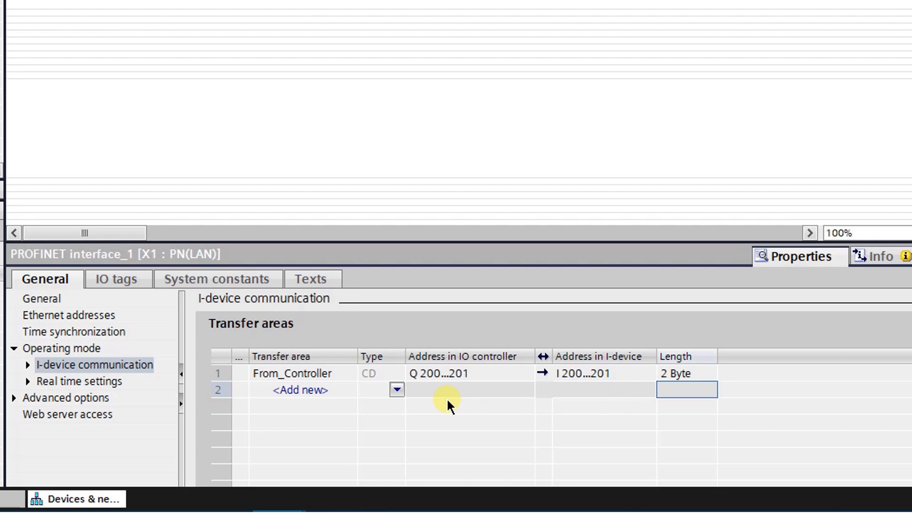
Add a second transfer area to the I-device communication and name it To_Controller
click(343, 388)
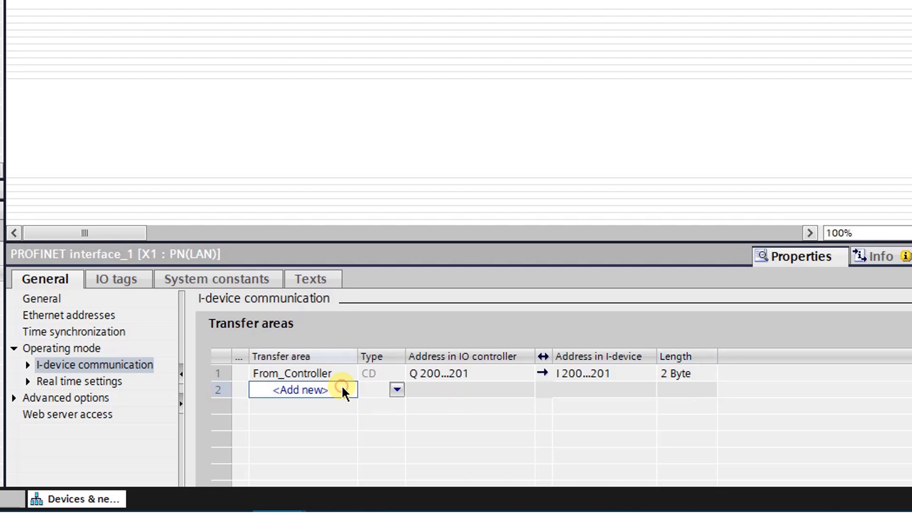
click(342, 389)
click(397, 388)
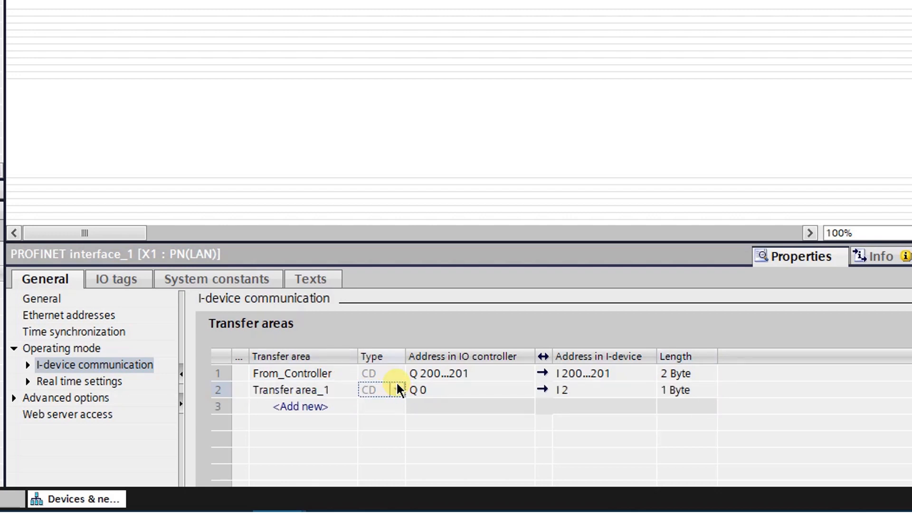
click(331, 389)
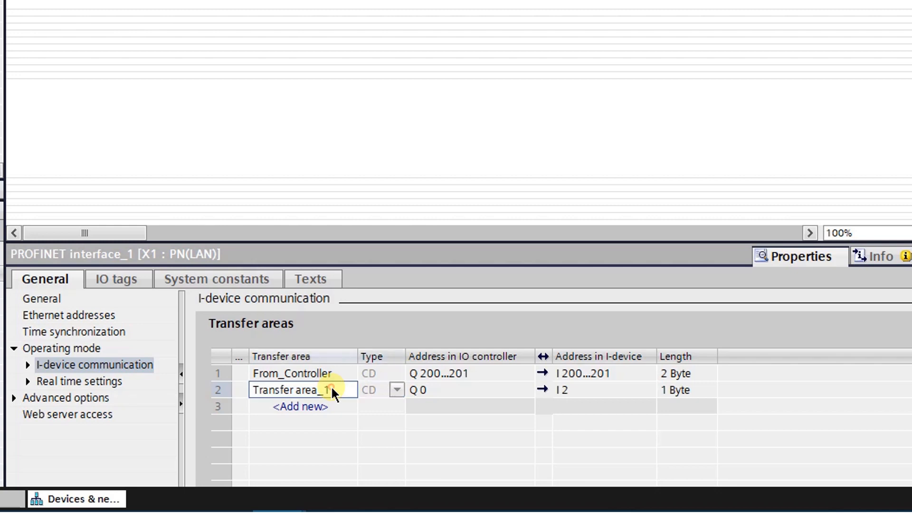
text(To)
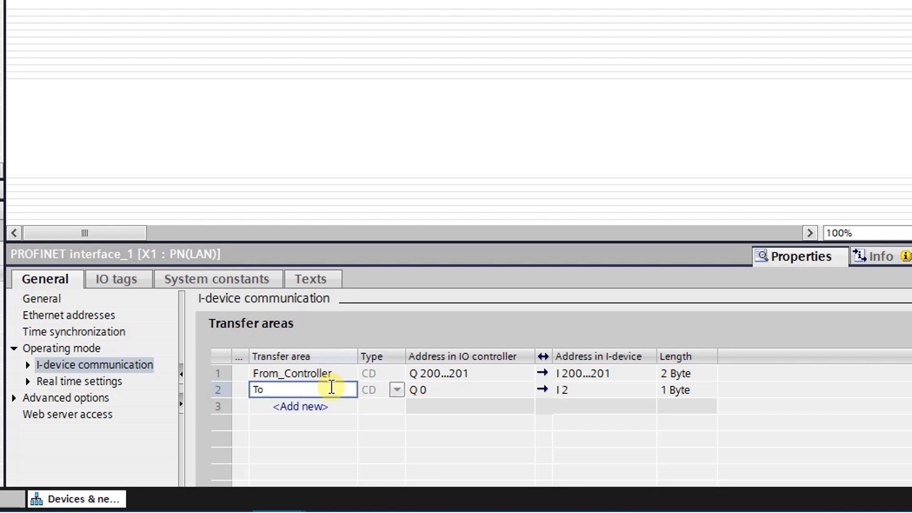
text(_Controller)
key(Return)
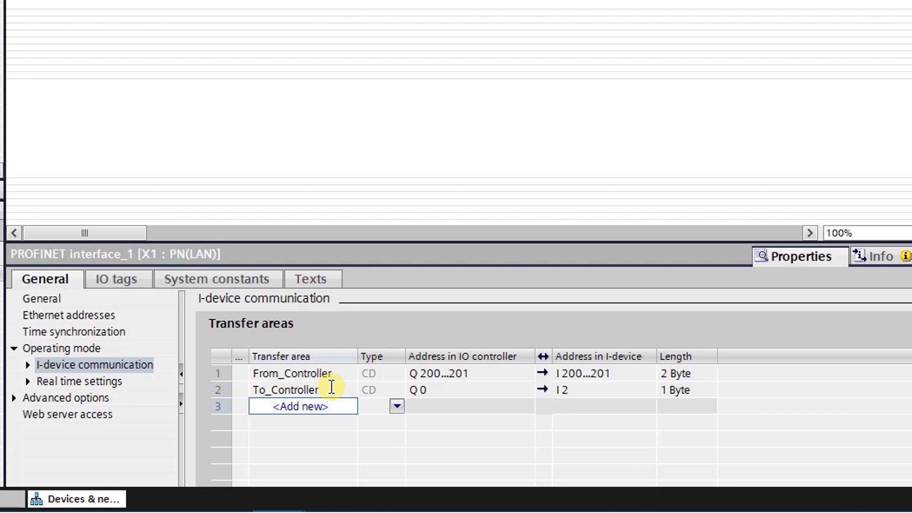
Reverse the data direction of the To_Controller transfer area and set its IO controller address to I 200
click(542, 389)
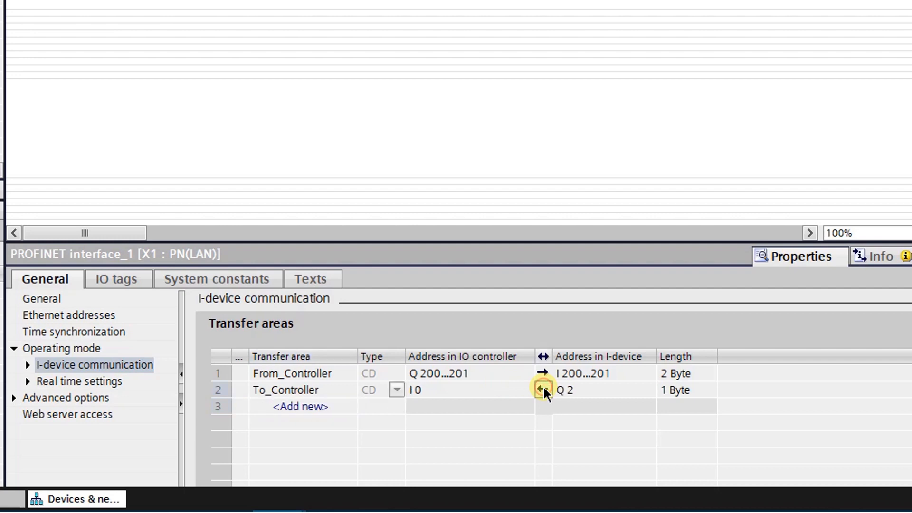
click(433, 389)
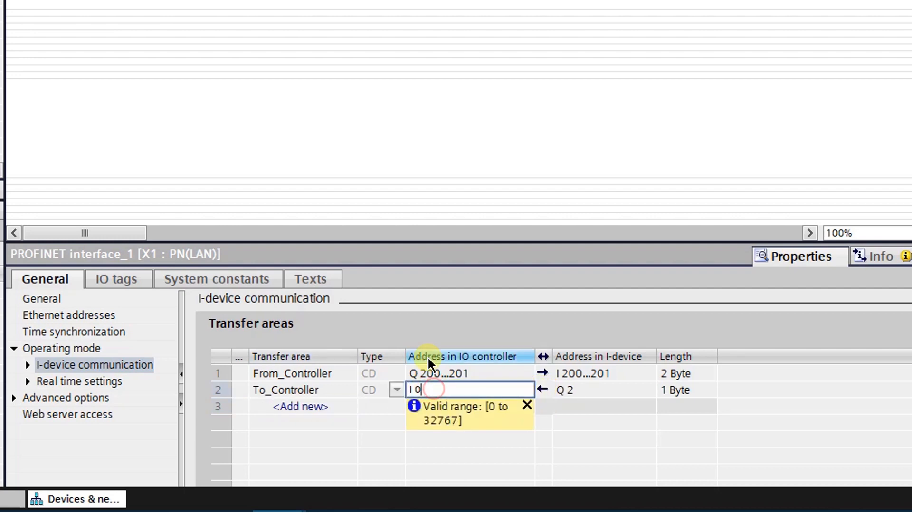
key(BackSpace)
text(200)
key(Return)
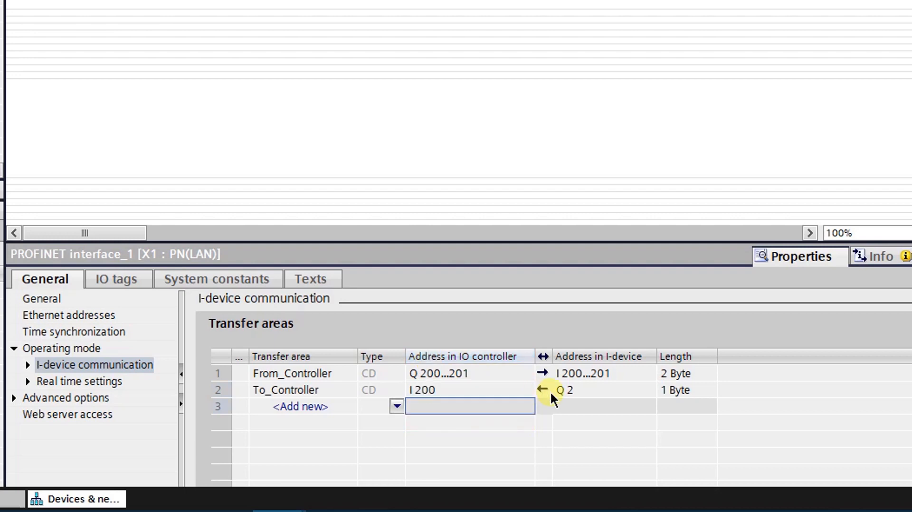
Set the To_Controller transfer area's address in the I-device to Q 200
click(586, 387)
click(586, 387)
click(586, 387)
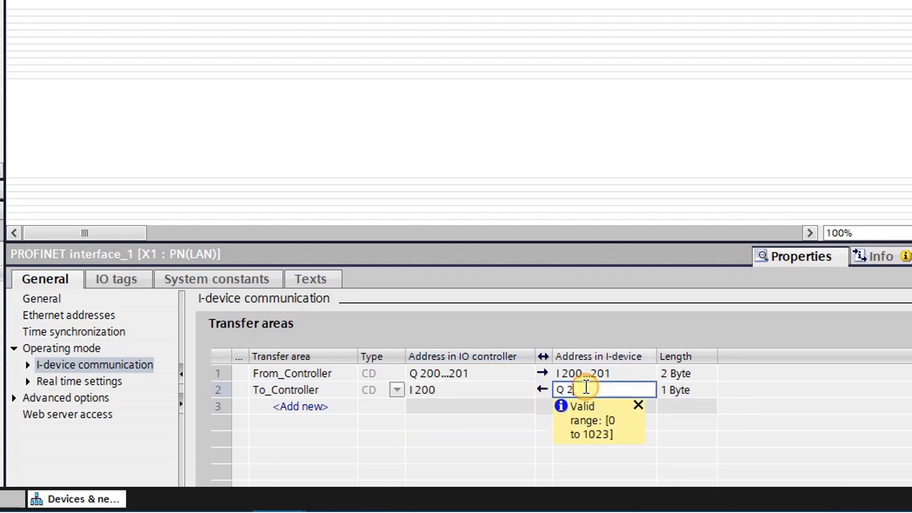
text(00)
key(Return)
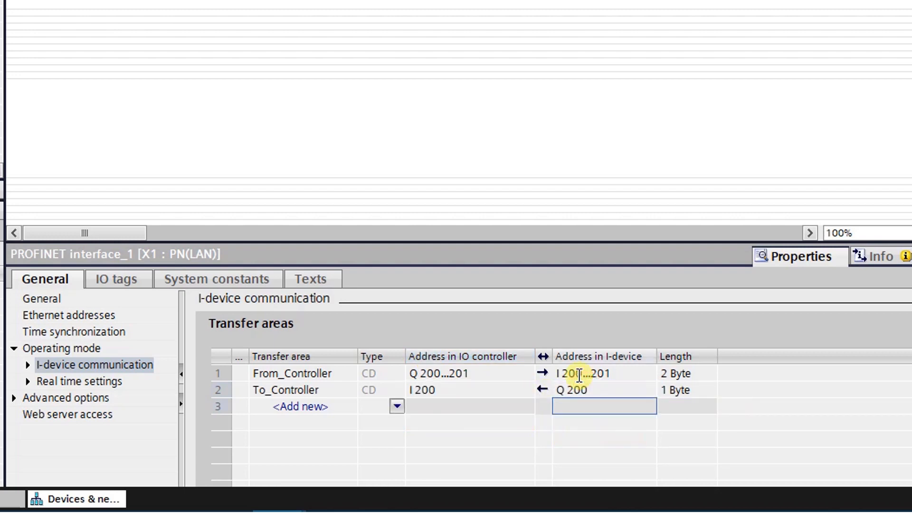
Set the length of the To_Controller transfer area to 2 bytes
click(663, 389)
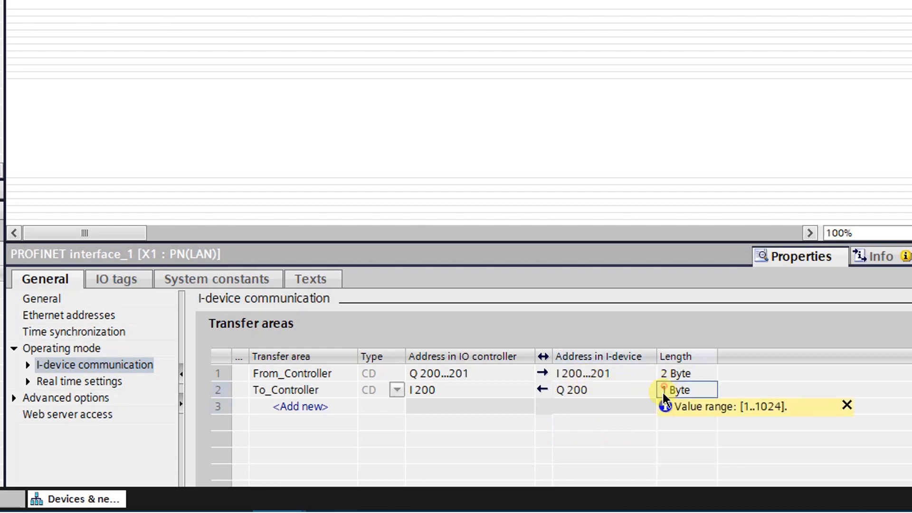
click(663, 389)
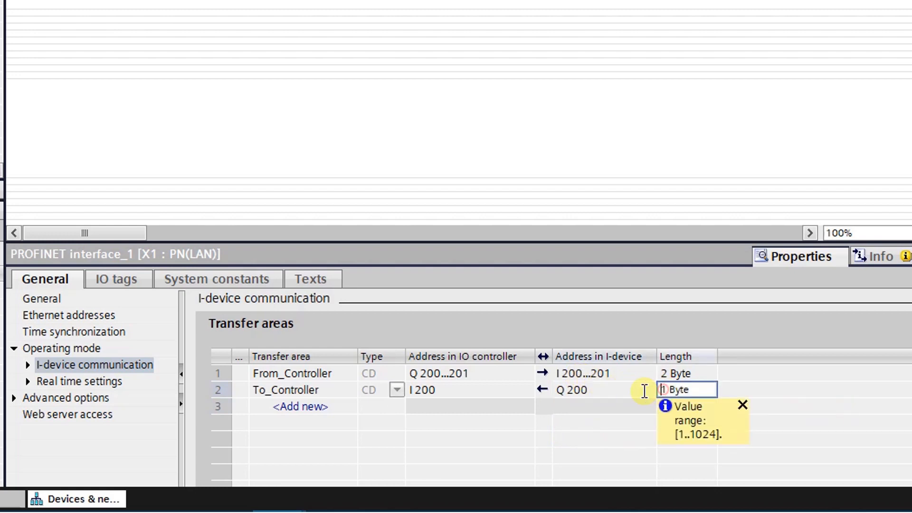
key(Delete)
text(2)
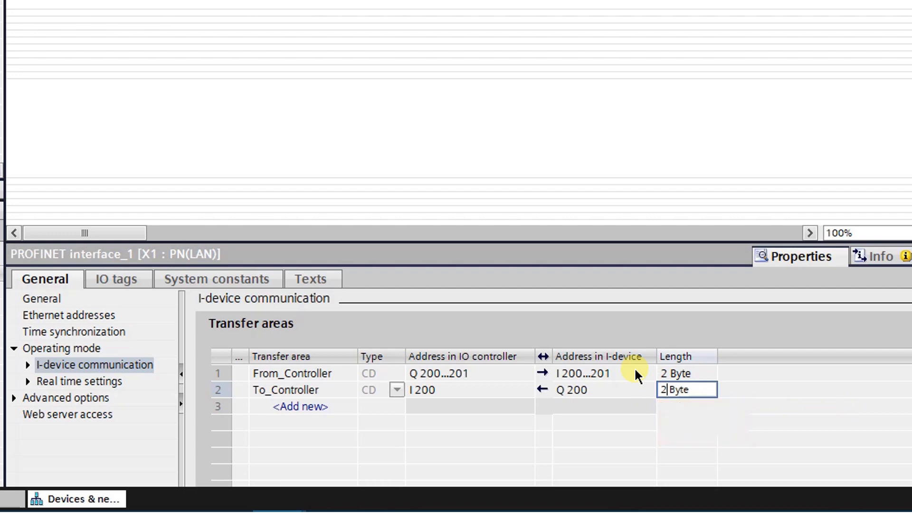
key(Return)
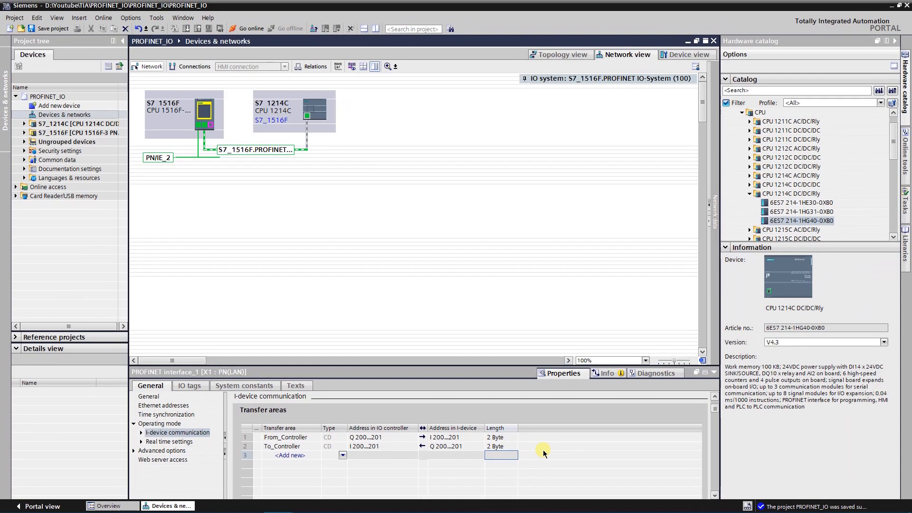
Review the overview of addresses of the PROFINET IO-System, toggling the Inputs and Outputs filters off and on
click(276, 153)
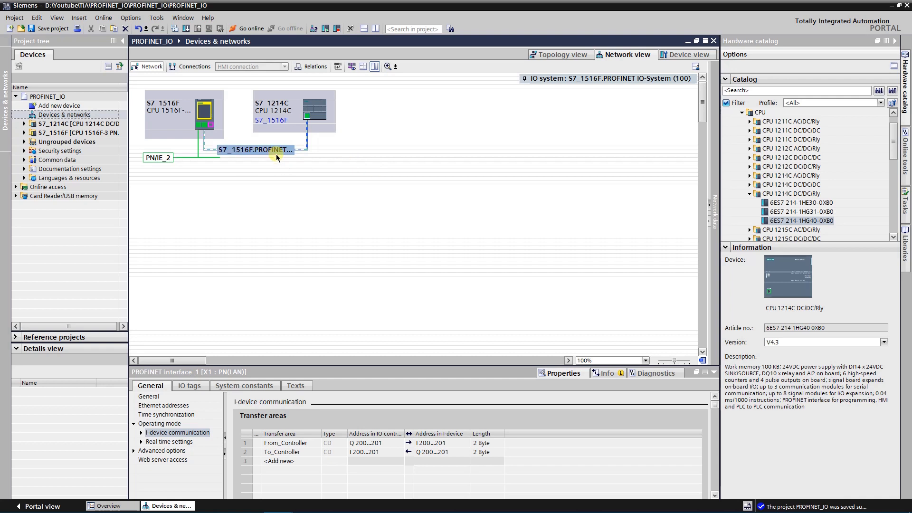
click(276, 152)
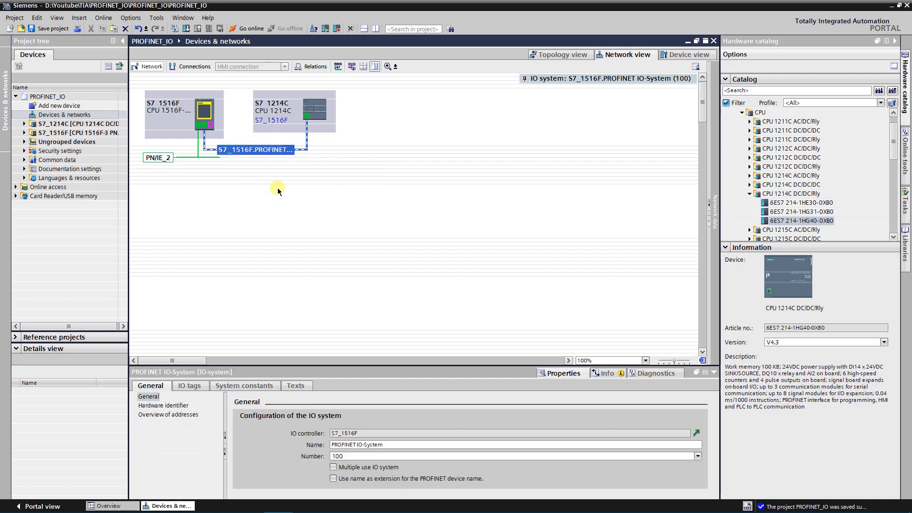
click(194, 416)
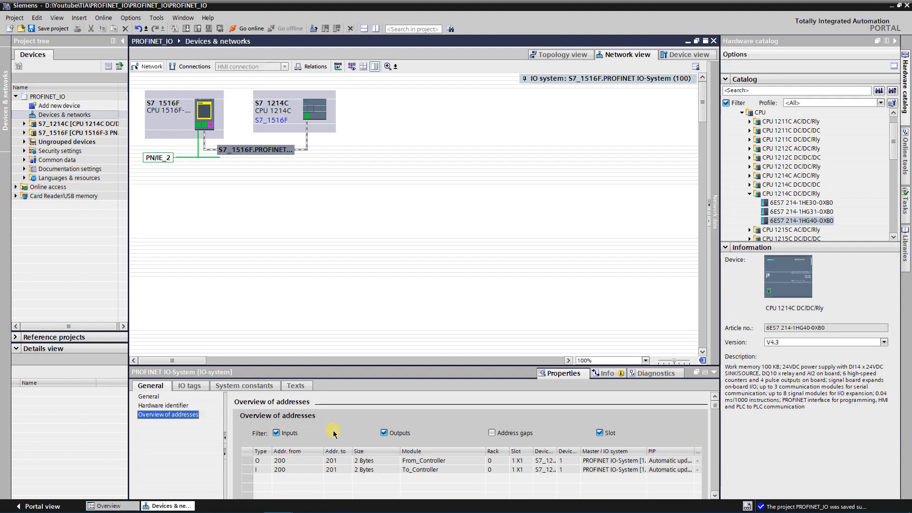
click(277, 433)
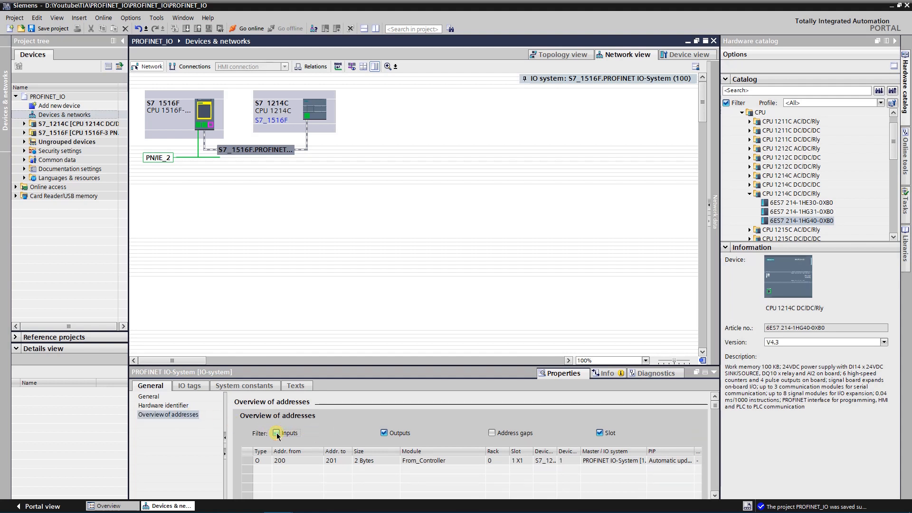
click(276, 433)
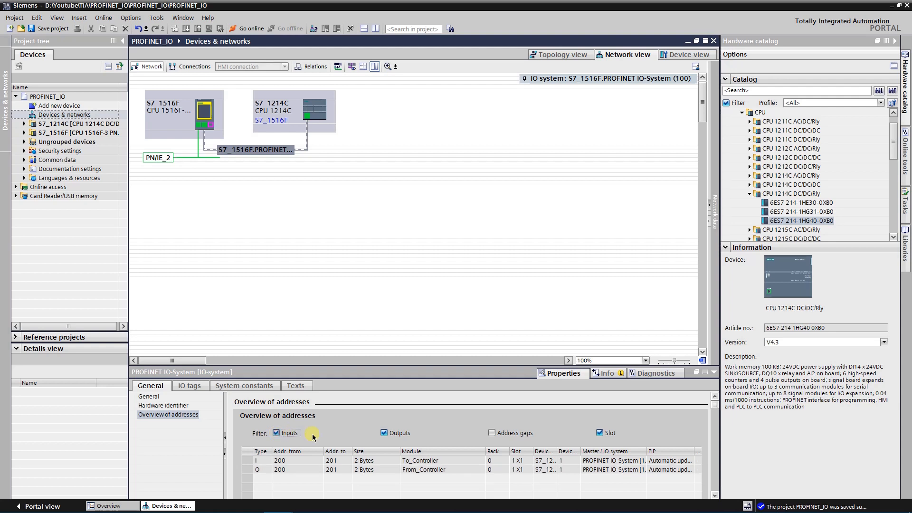
click(384, 433)
click(384, 434)
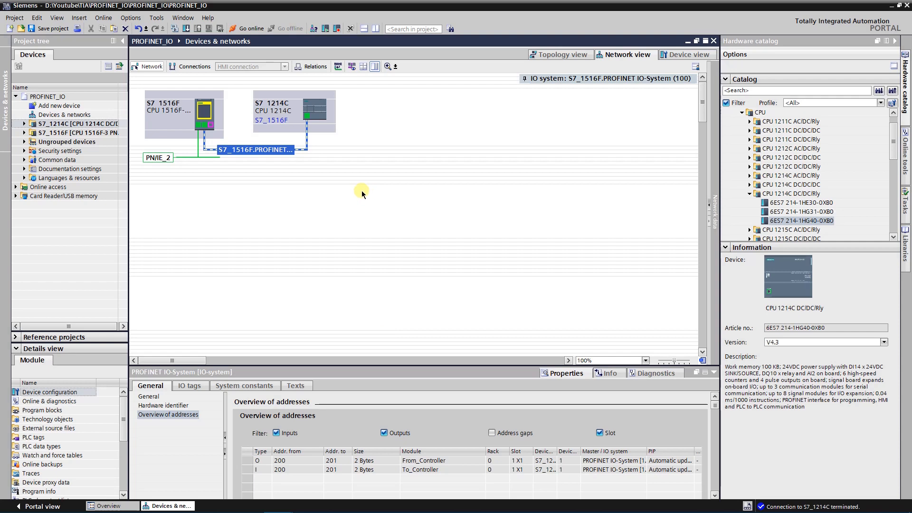
Download the configuration to the S7_1516F controller and finish the loading dialog
click(205, 112)
click(185, 28)
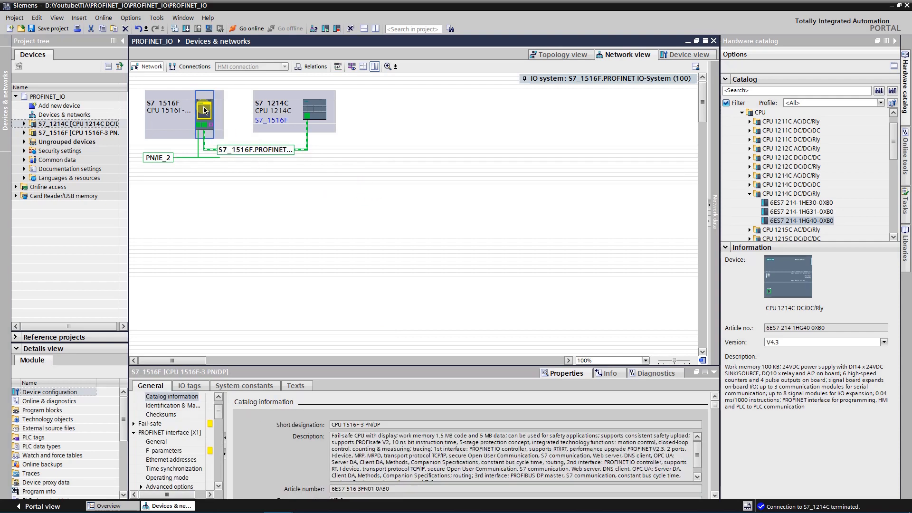
click(569, 354)
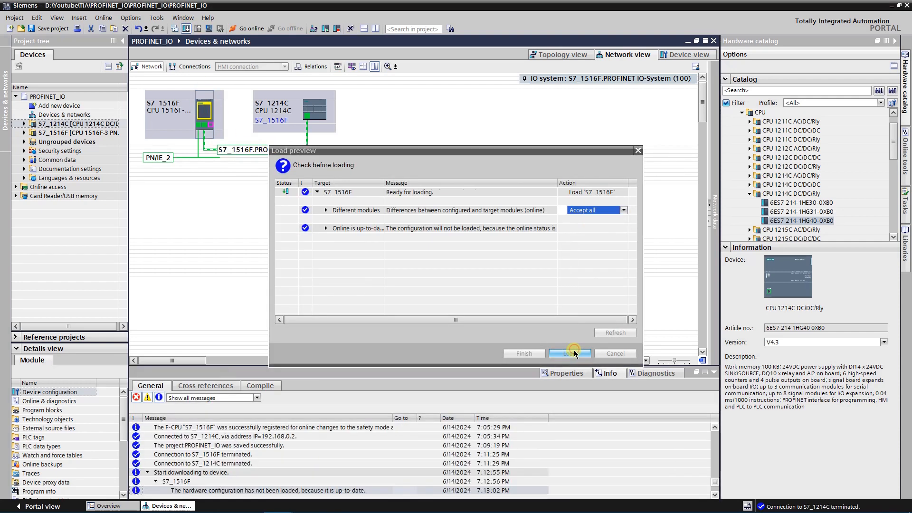
click(523, 353)
Download the configuration to the S7_1214C I-device and finish the loading dialog
click(314, 109)
click(186, 29)
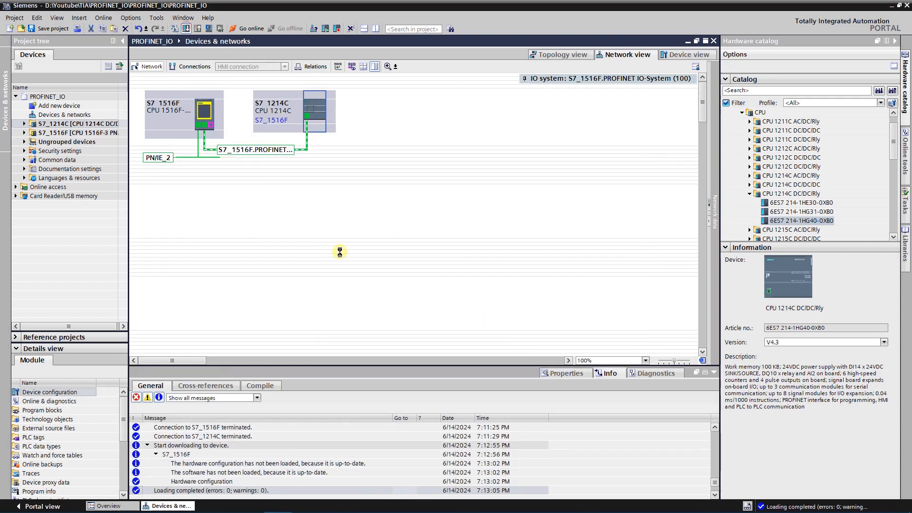
click(564, 352)
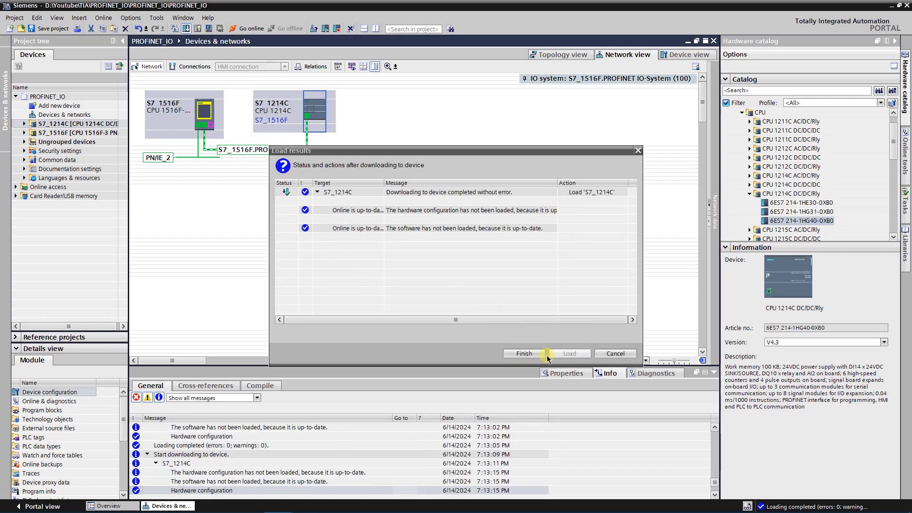
click(532, 354)
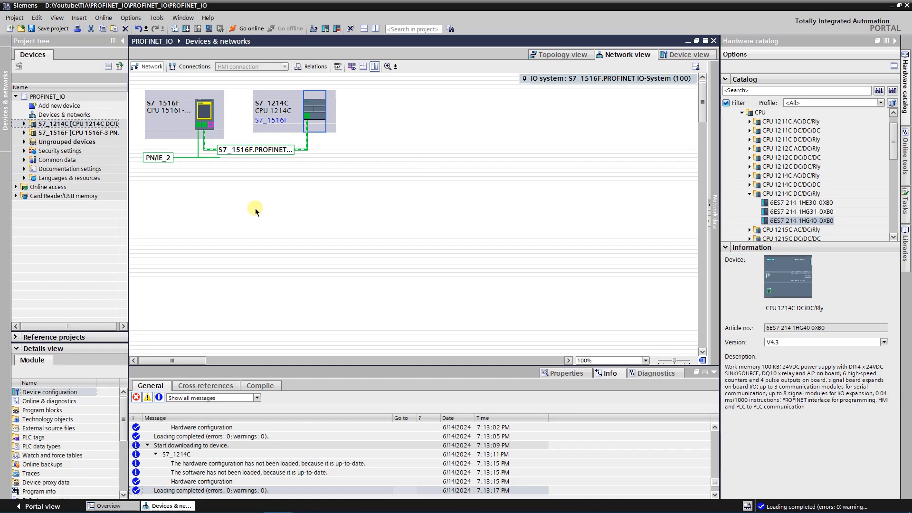
Add a new watch table to S7_1214C and enter the output byte addresses QB200 and QB201
double_click(66, 123)
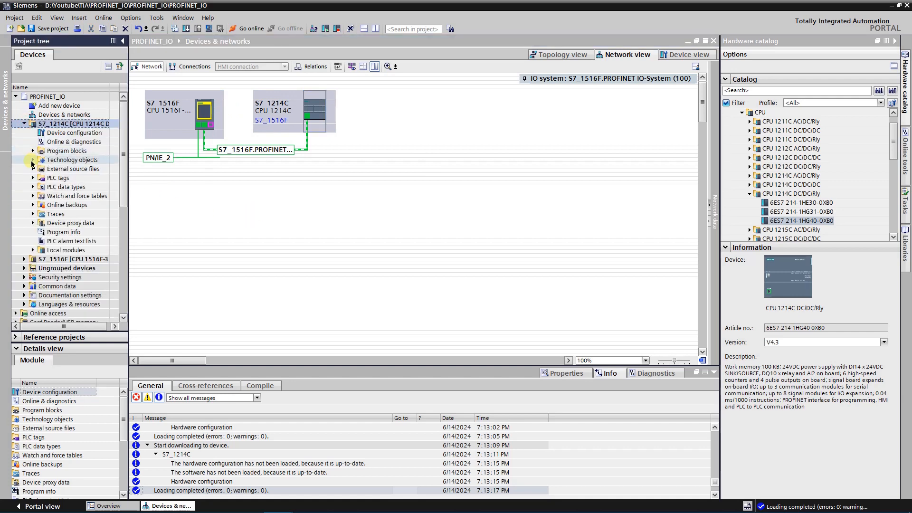
click(33, 196)
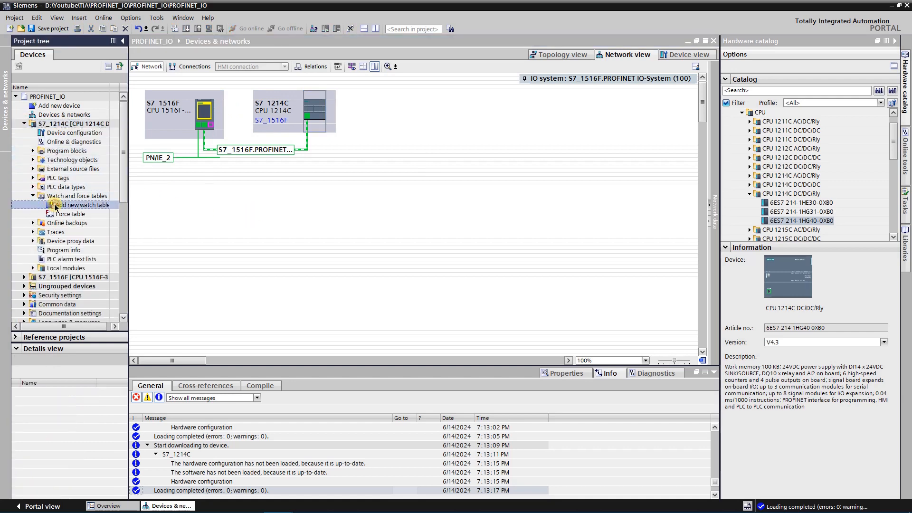
double_click(73, 223)
text(qb200)
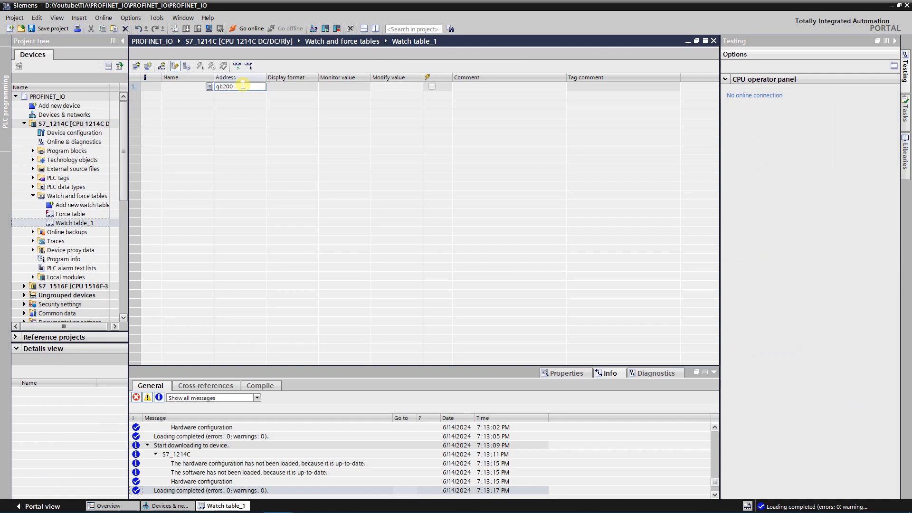
key(Return)
text(qb201)
key(Return)
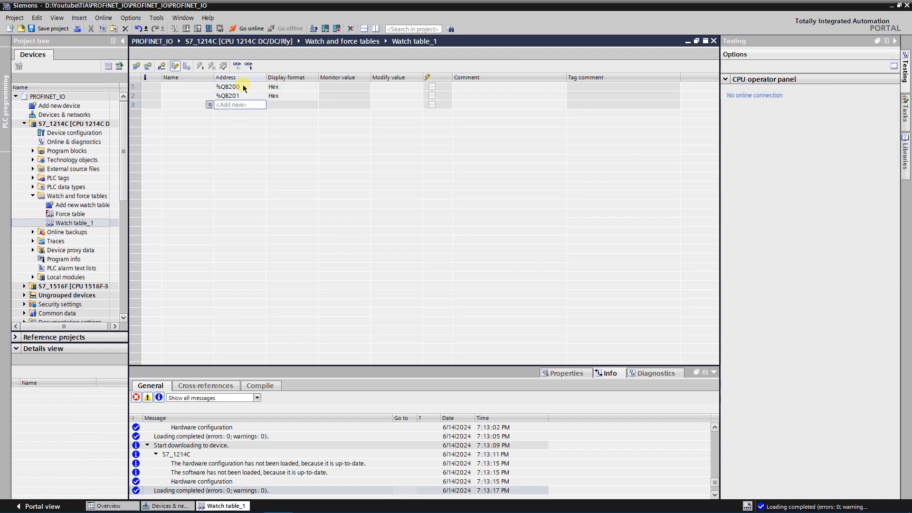
Add the input byte addresses IB200 and IB201 to the S7_1214C watch table
text(ib201)
key(BackSpace)
text(0)
key(Return)
text(ib201)
key(Return)
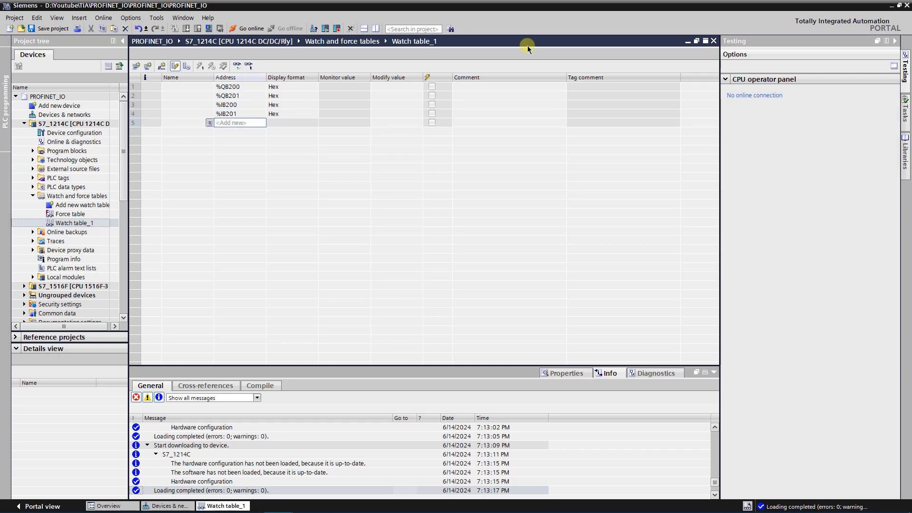
Detach the S7_1214C watch table as a floating window and add a new watch table to S7_1516F
click(696, 41)
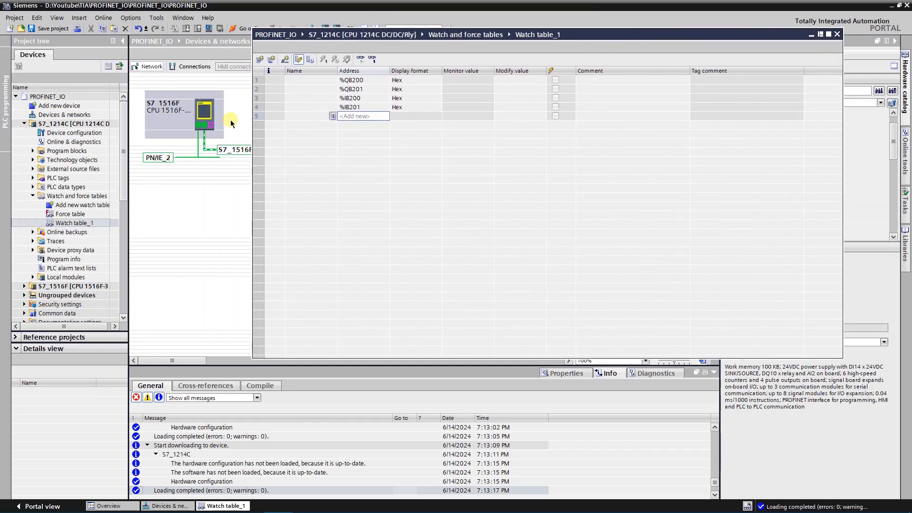
scroll(66, 213, down, 4)
click(24, 169)
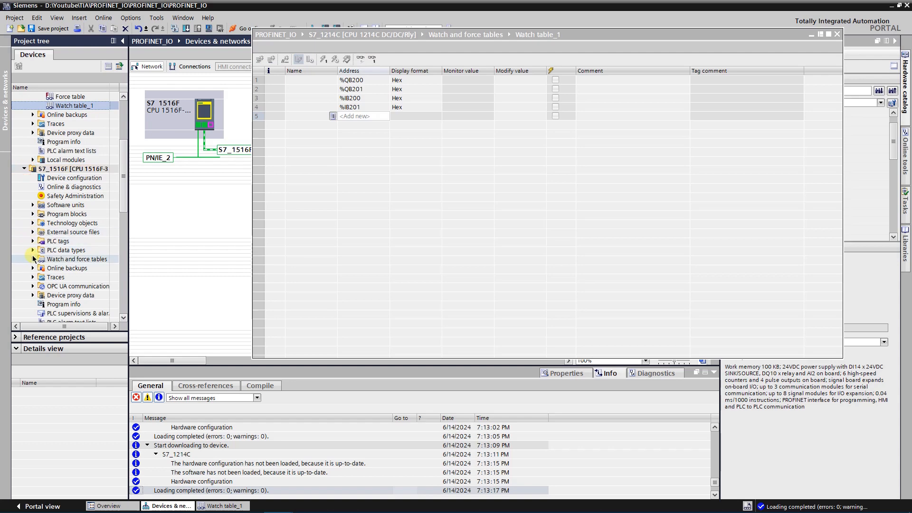
click(33, 258)
double_click(72, 286)
Detach the S7_1516F watch table as a floating window and place it below the rows of the S7_1214C watch table
drag(325, 34, 348, 56)
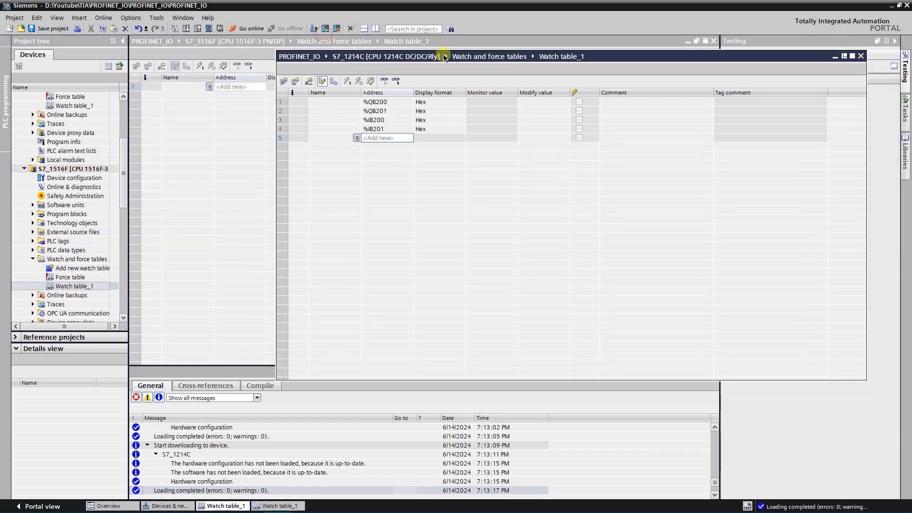
click(697, 42)
drag(451, 49, 474, 159)
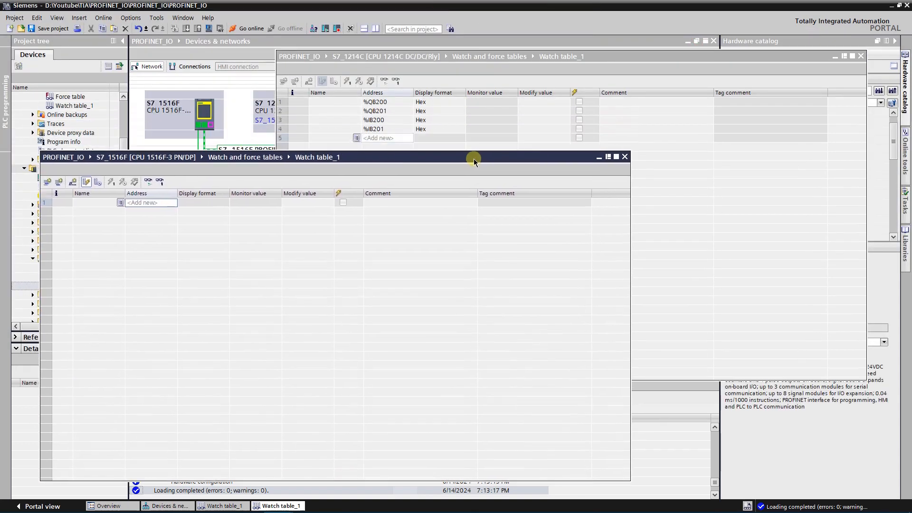
Enter the output byte addresses QB200 and QB201 in the S7_1516F watch table
click(140, 201)
text(qb200)
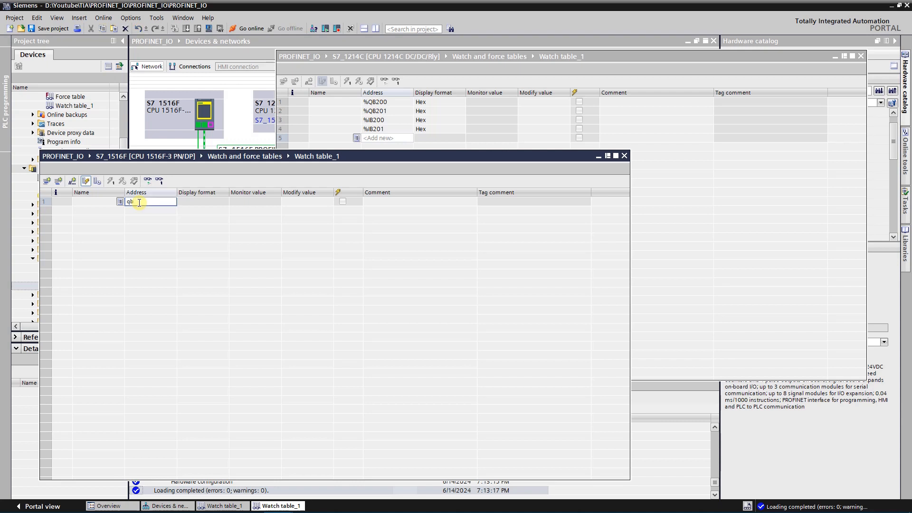
key(Return)
text(q)
text(1)
key(Return)
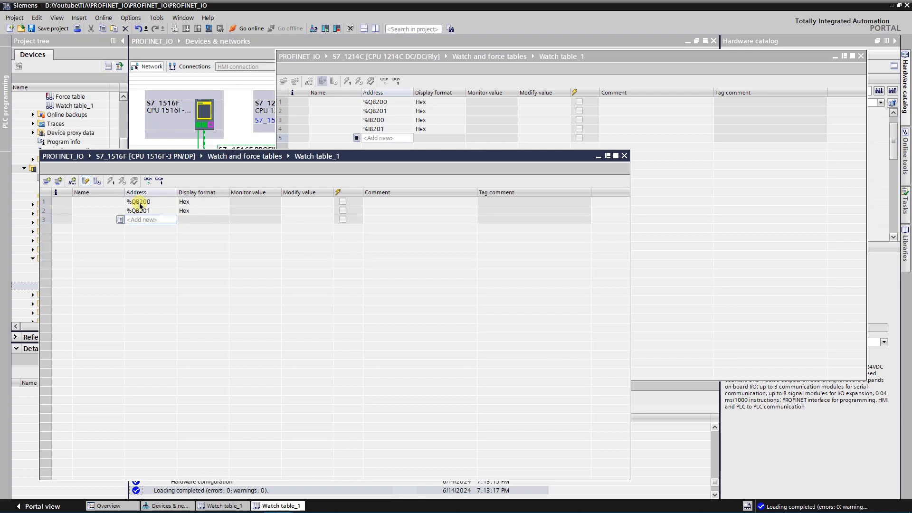
Add the input byte addresses IB200 and IB201 to the S7_1516F watch table
text(ib200)
key(Return)
text(ib201)
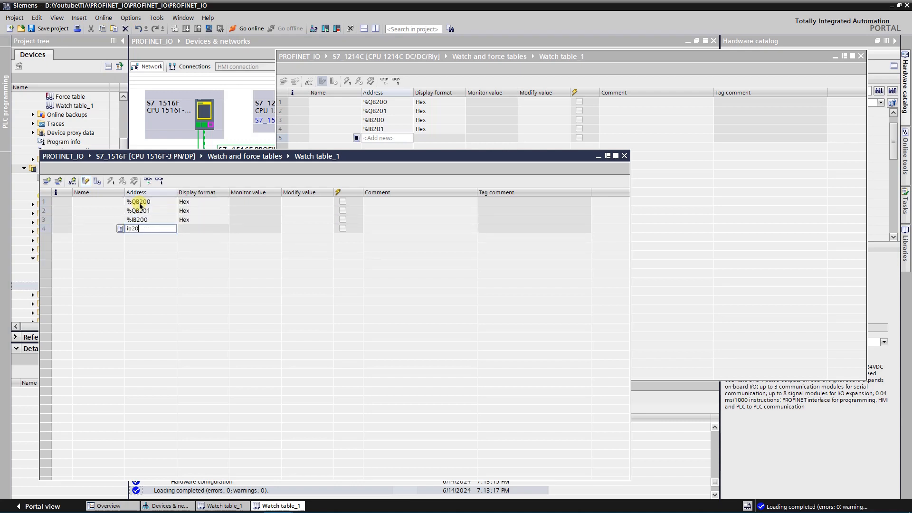
key(Return)
Arrange the two watch tables so they do not overlap and start monitoring all values in both
drag(269, 151, 331, 248)
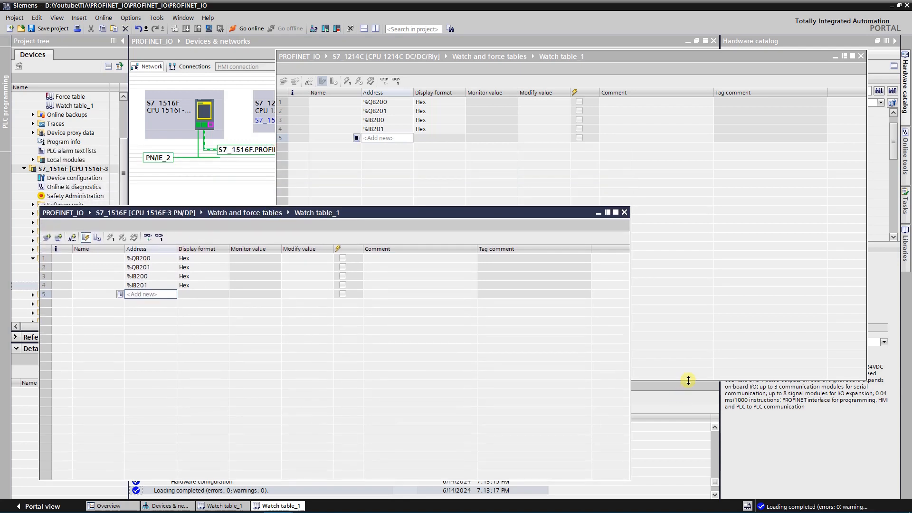
drag(688, 380, 657, 207)
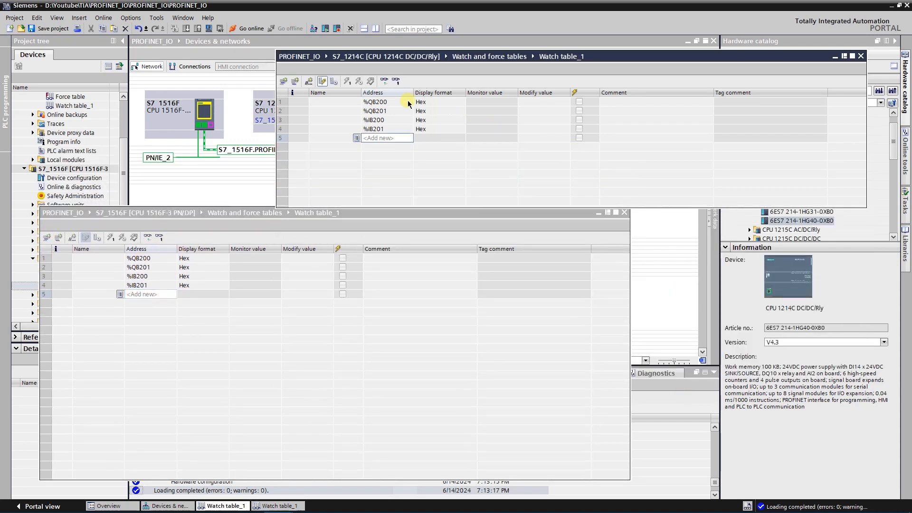
click(385, 84)
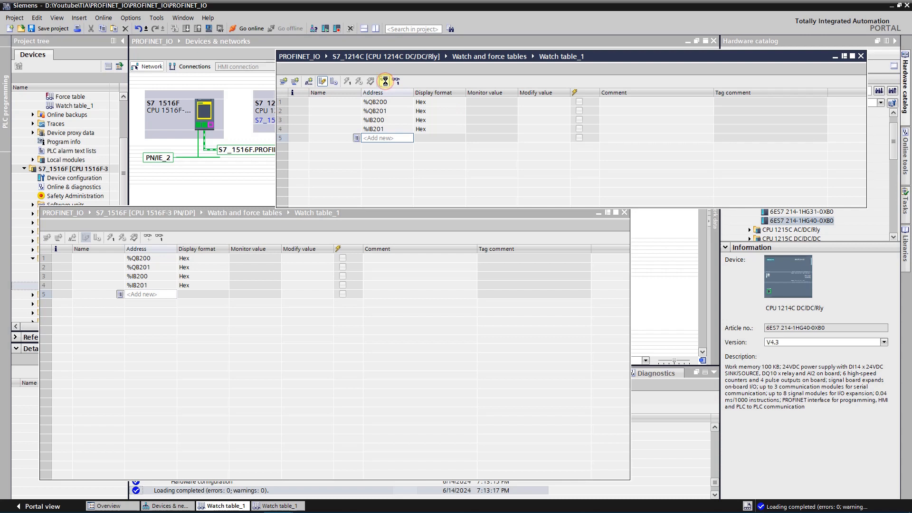
click(398, 218)
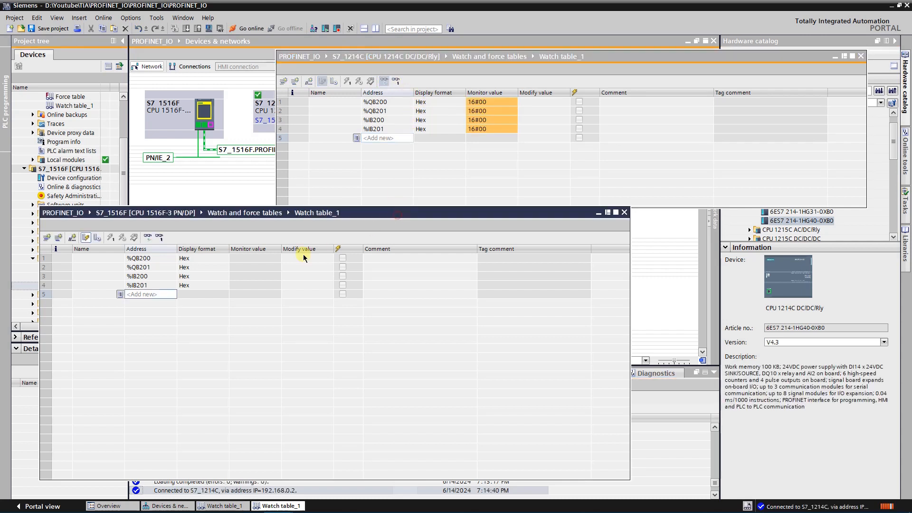
click(149, 237)
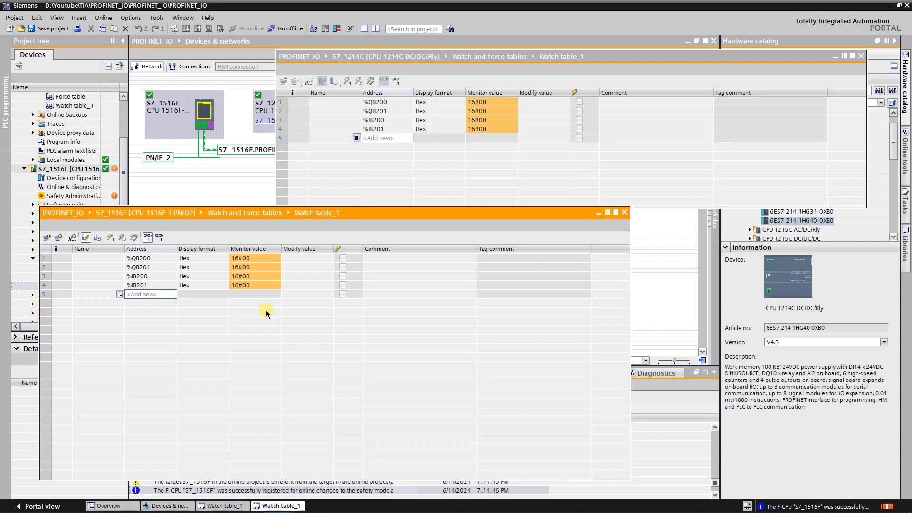
Set the modify values of QB200 to 16#68 and QB201 to 16#32 in the S7_1516F watch table and write them once
click(295, 259)
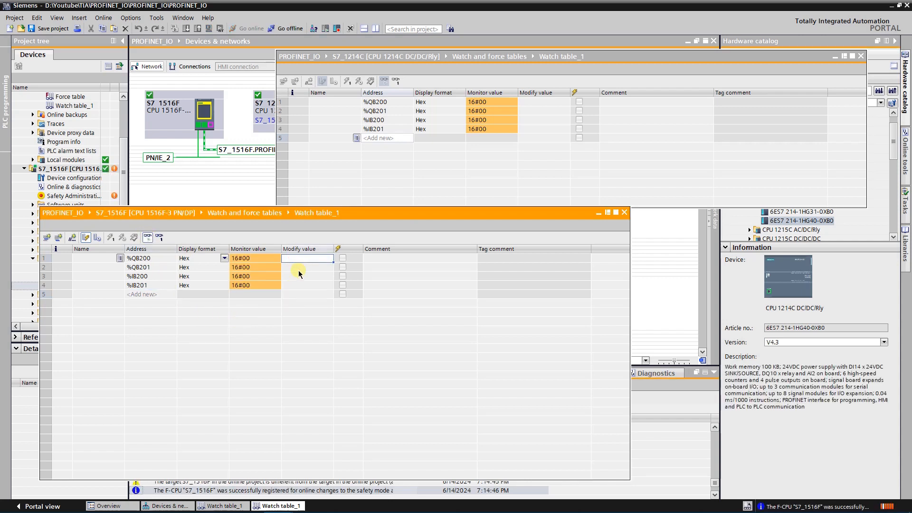
text(16#68)
key(Return)
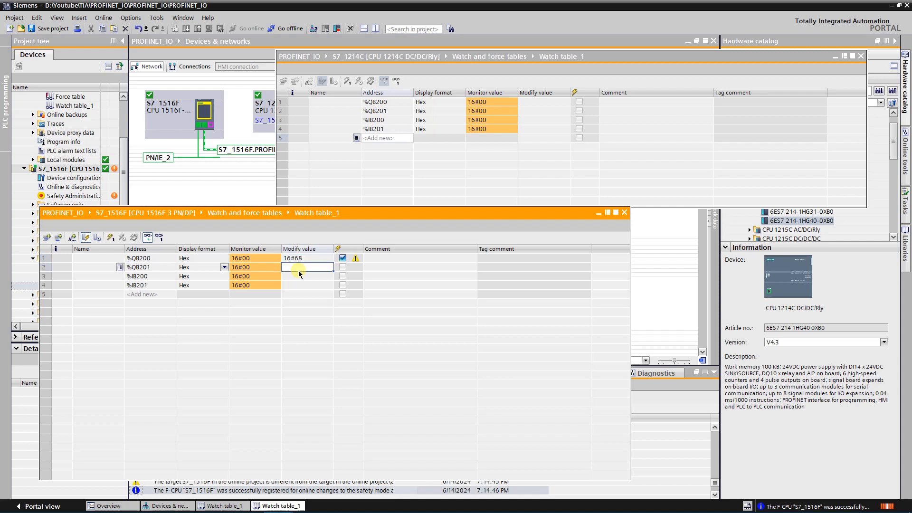
text(322)
key(Return)
key(BackSpace)
key(Return)
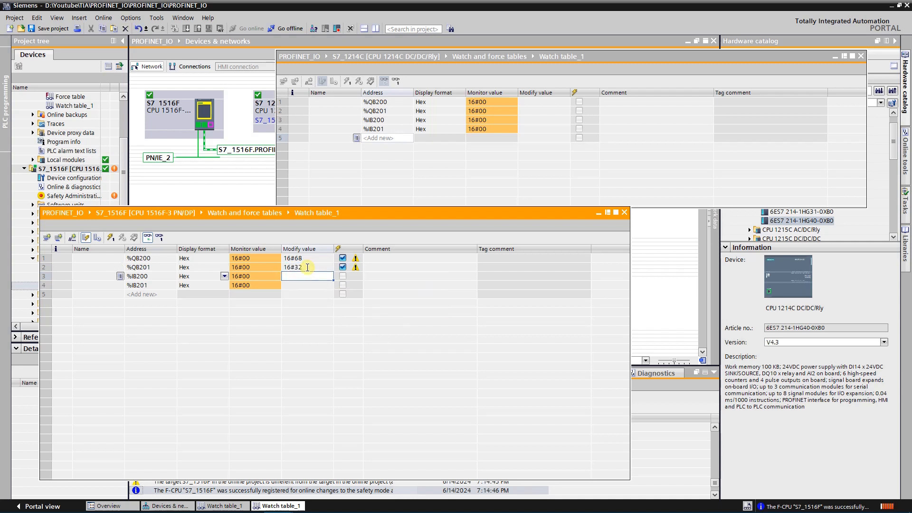
click(307, 267)
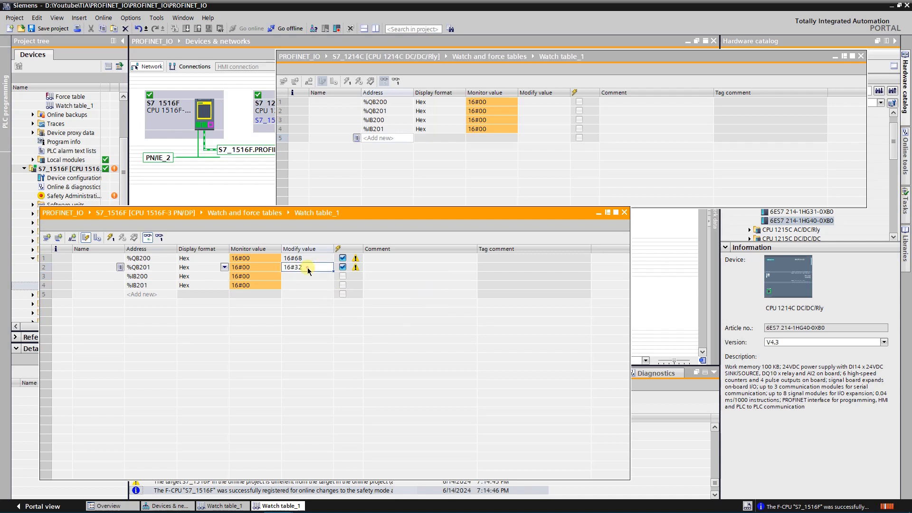
click(110, 238)
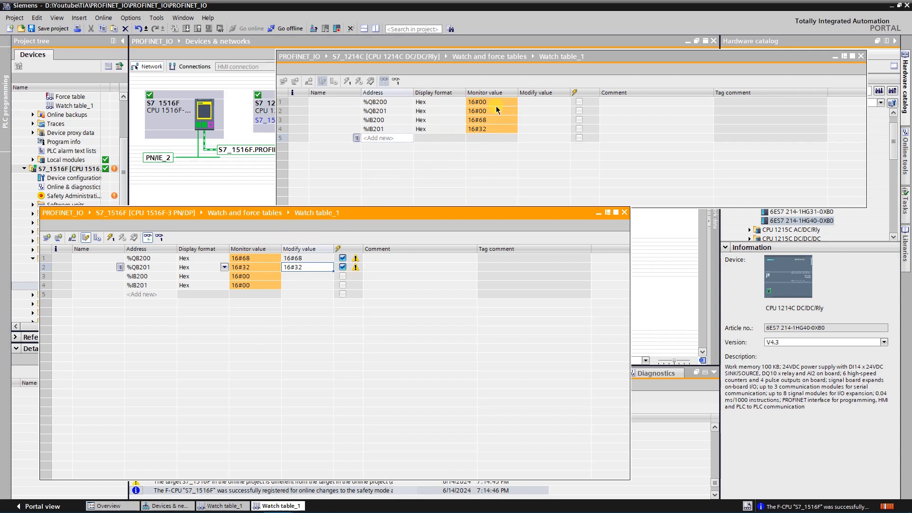
Set the modify values of QB200 to 16#88 and QB201 to 16#04 in the S7_1214C watch table and write them once
click(529, 103)
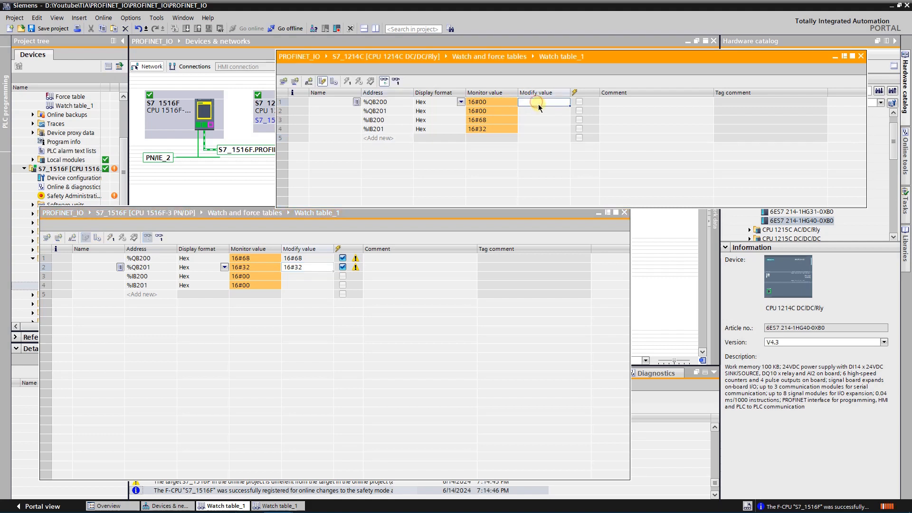
text(16#88)
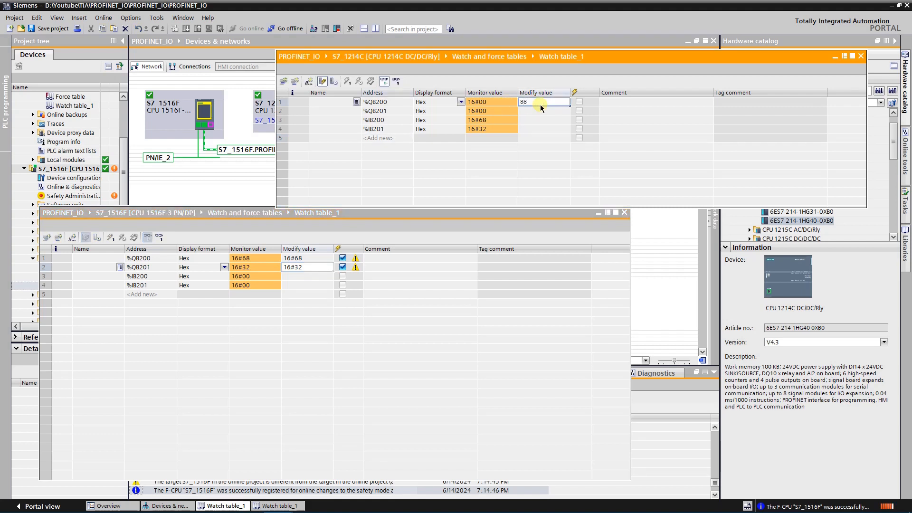
key(Return)
text(4)
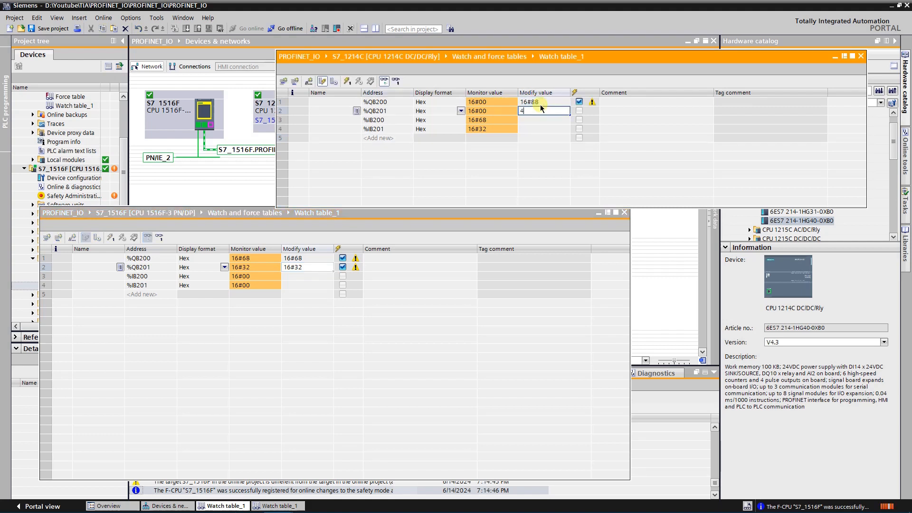
key(Return)
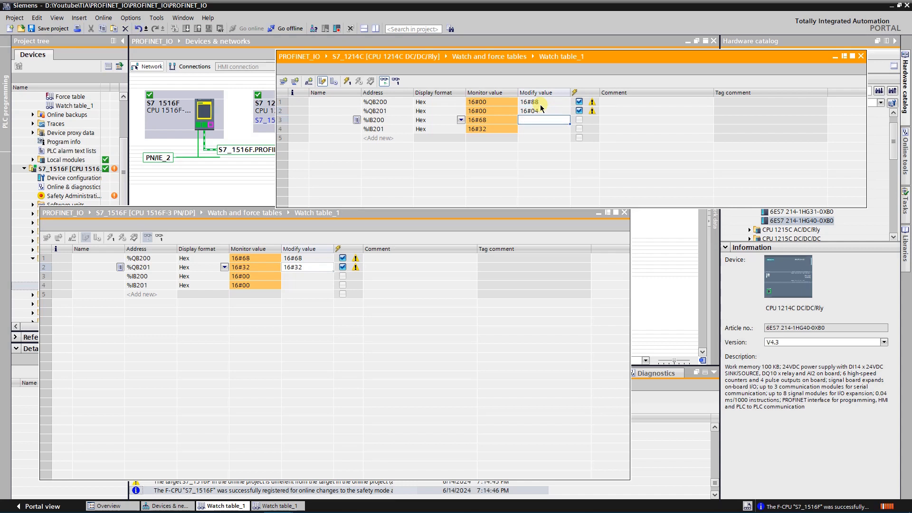
click(348, 81)
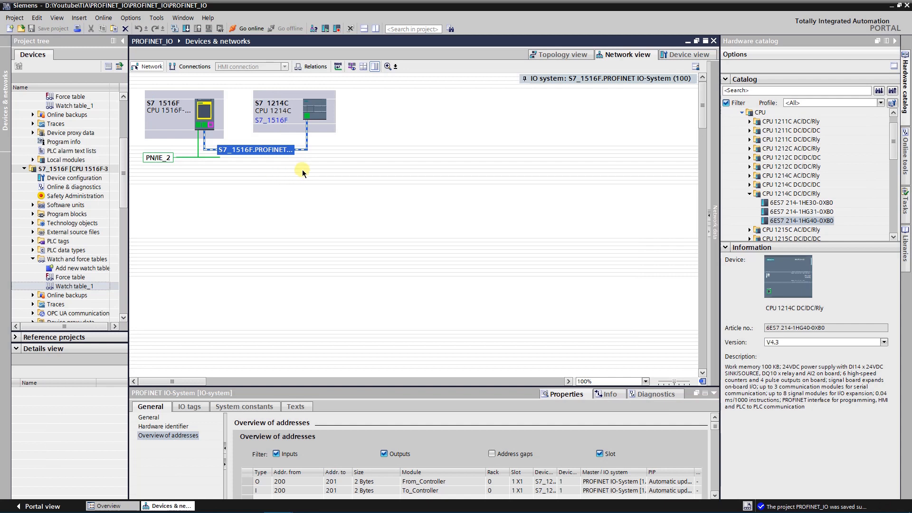
Open the From_Controller transfer area of the S7_1214C PROFINET interface and enlarge the properties area to show its details
click(307, 116)
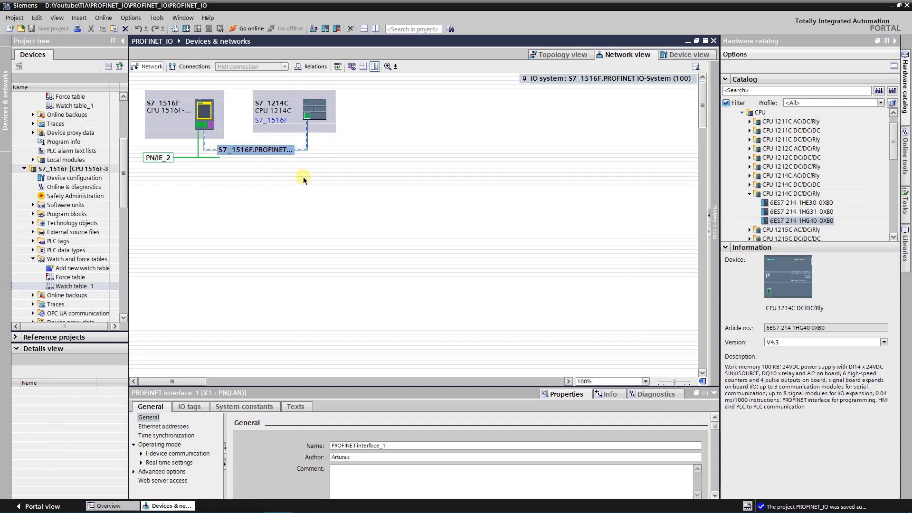
click(141, 454)
click(178, 454)
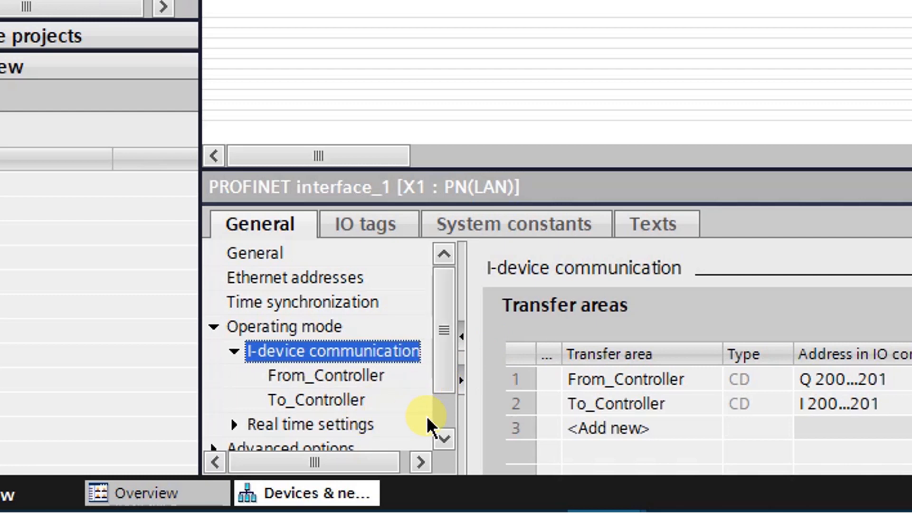
click(361, 375)
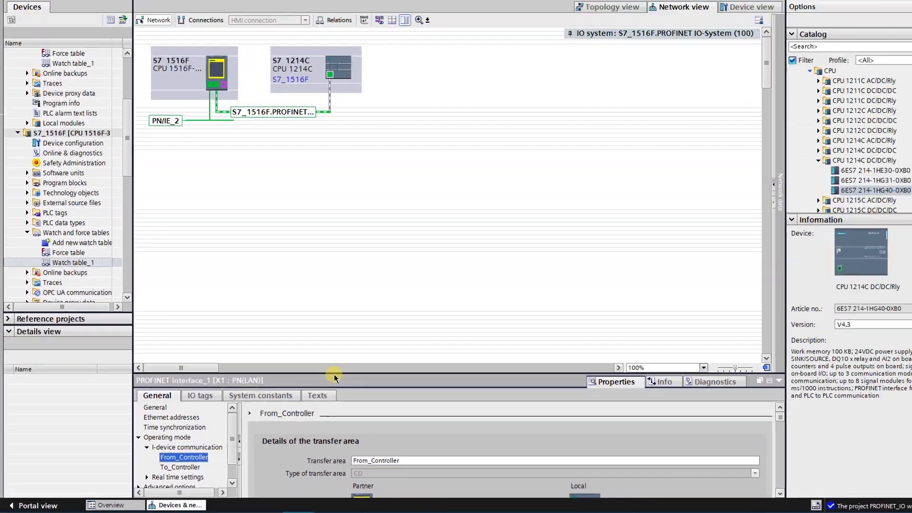
drag(331, 375, 316, 238)
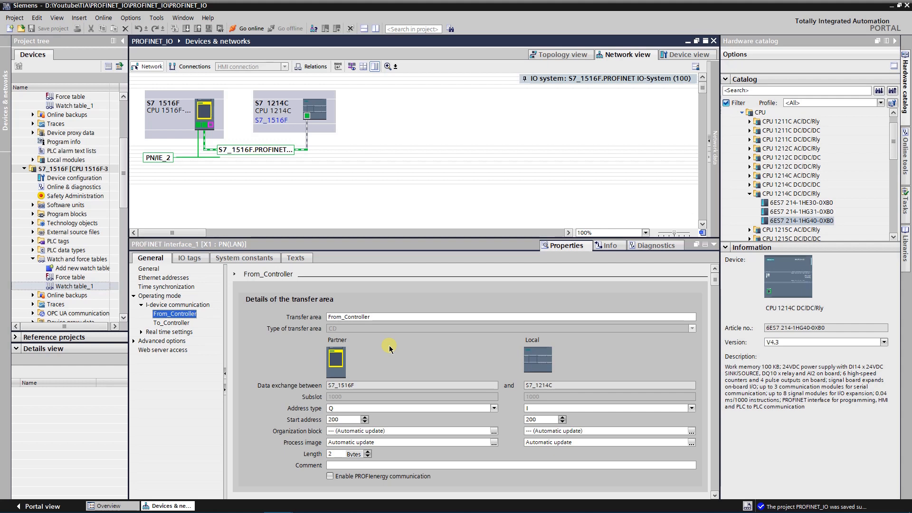
Examine the available address types for both CPUs and the organization block choices for S7_1516F in the From_Controller transfer area
click(494, 408)
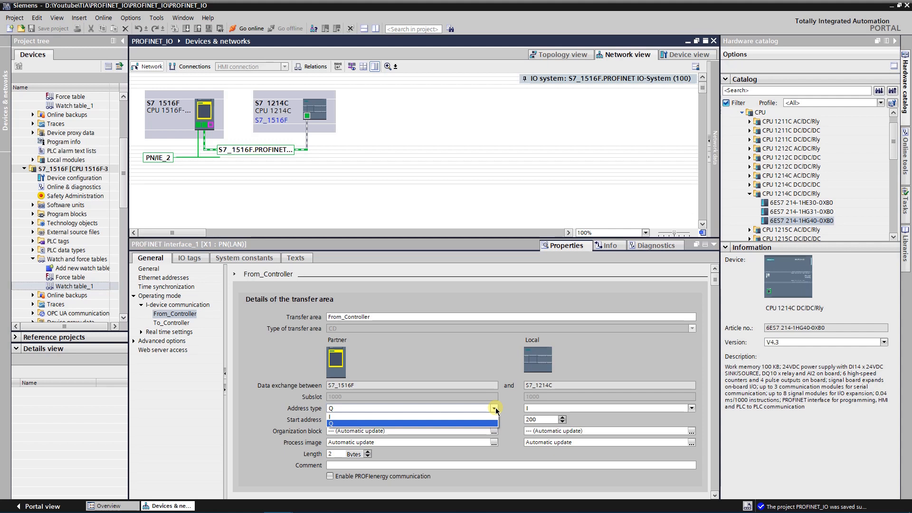
click(494, 423)
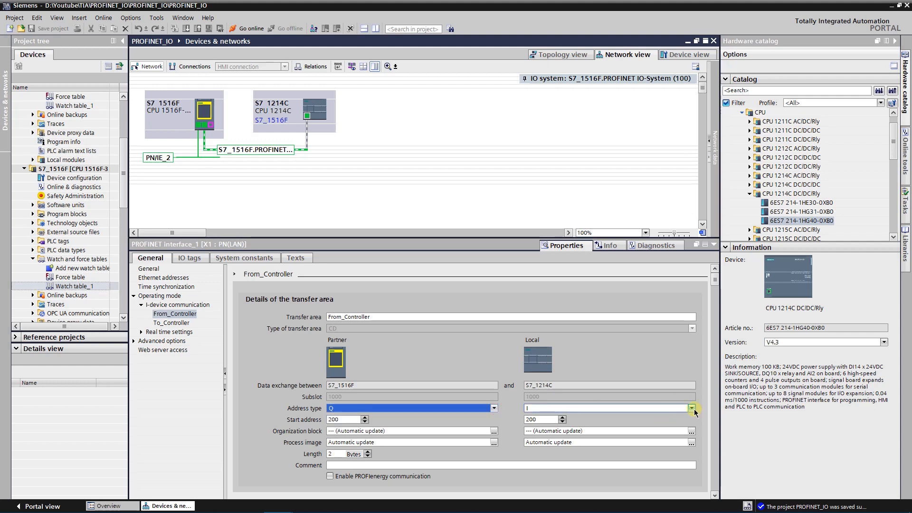
click(692, 408)
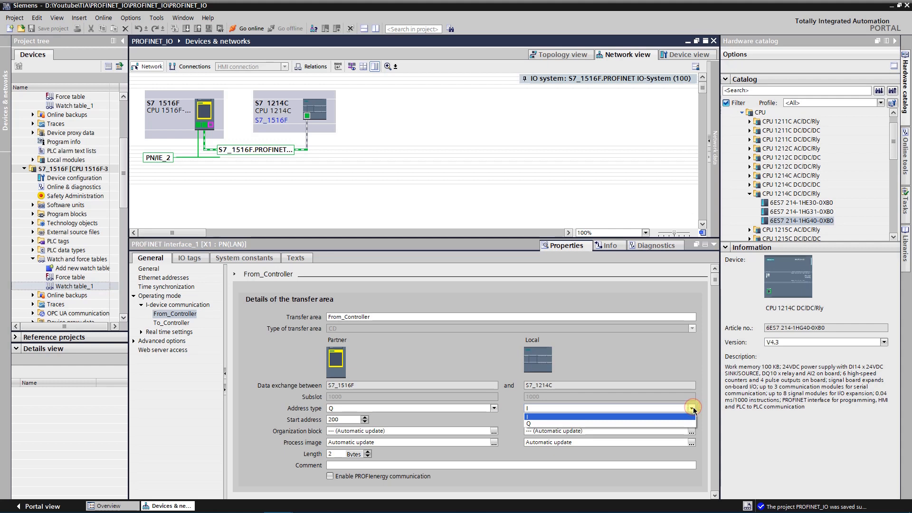
click(693, 409)
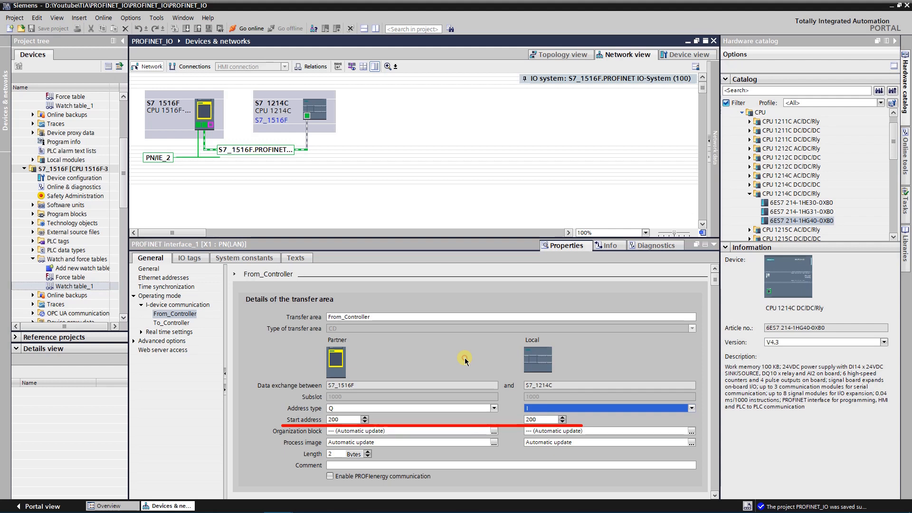
click(494, 431)
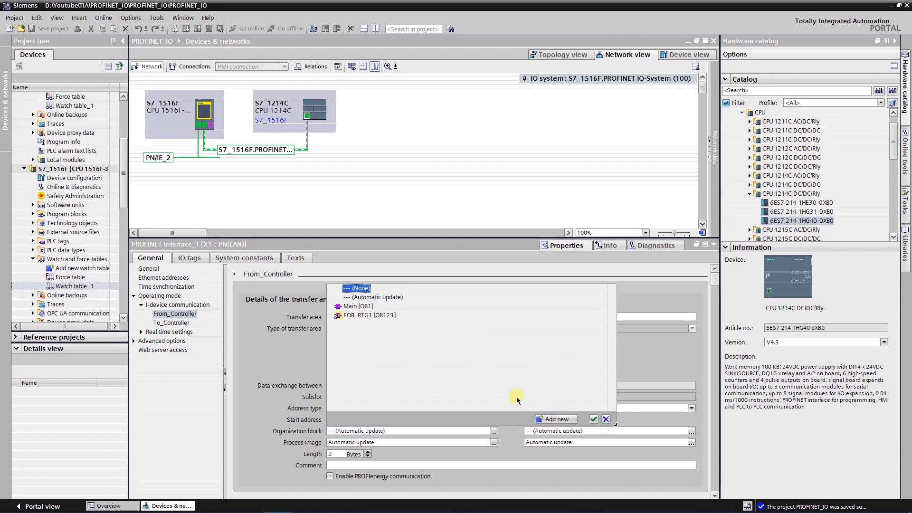
click(495, 432)
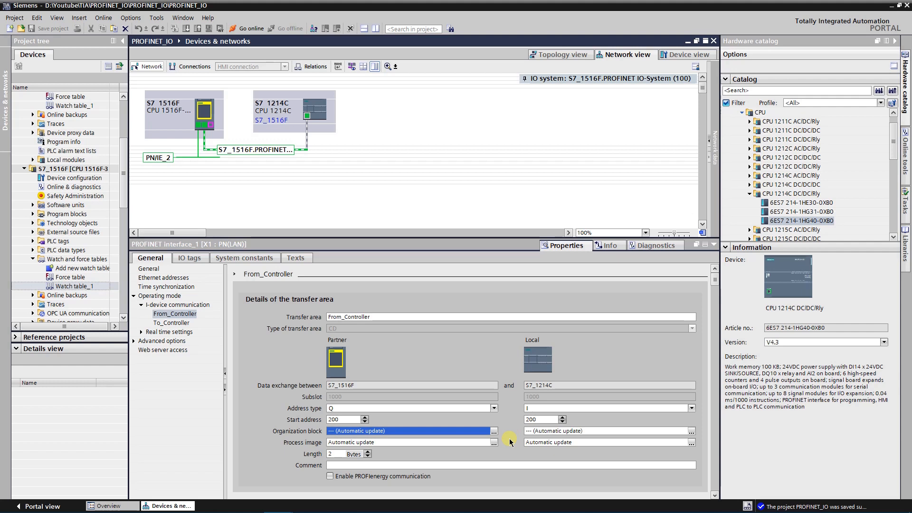
Enter the comment "Speed setpoint for VFD 210U1" for the From_Controller transfer area
click(439, 465)
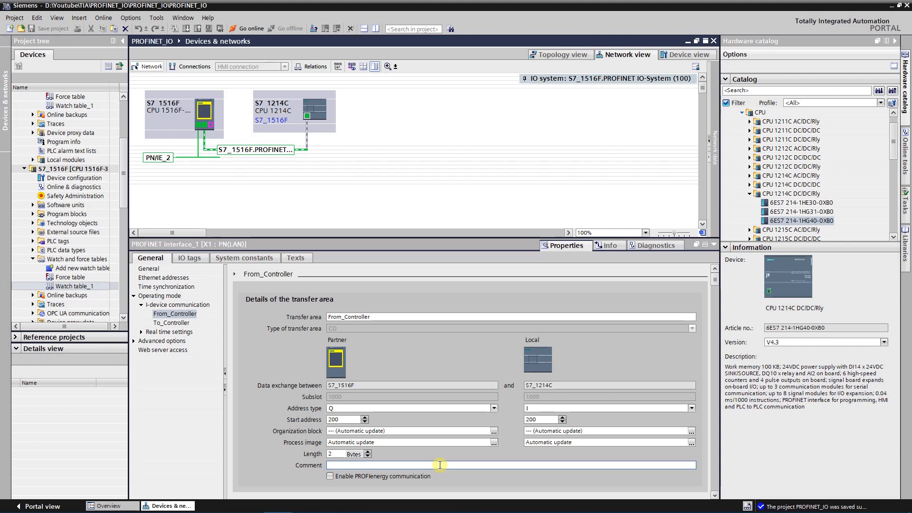
text(Speed setpoint for VFD)
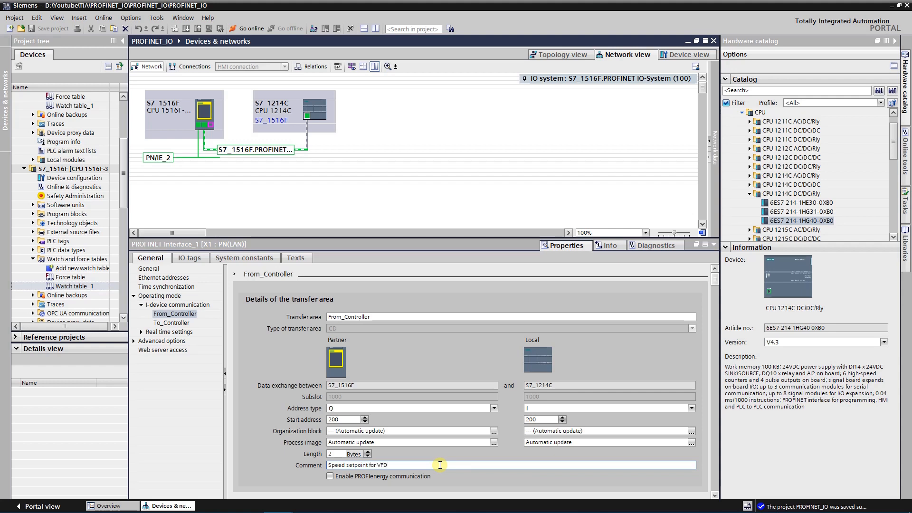
text( 210U1)
key(Return)
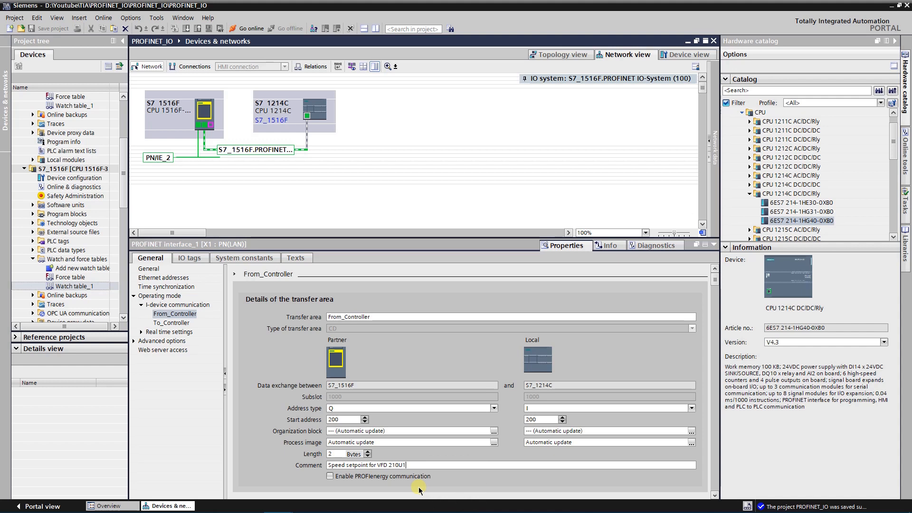
Open the details of the To_Controller transfer area
click(178, 323)
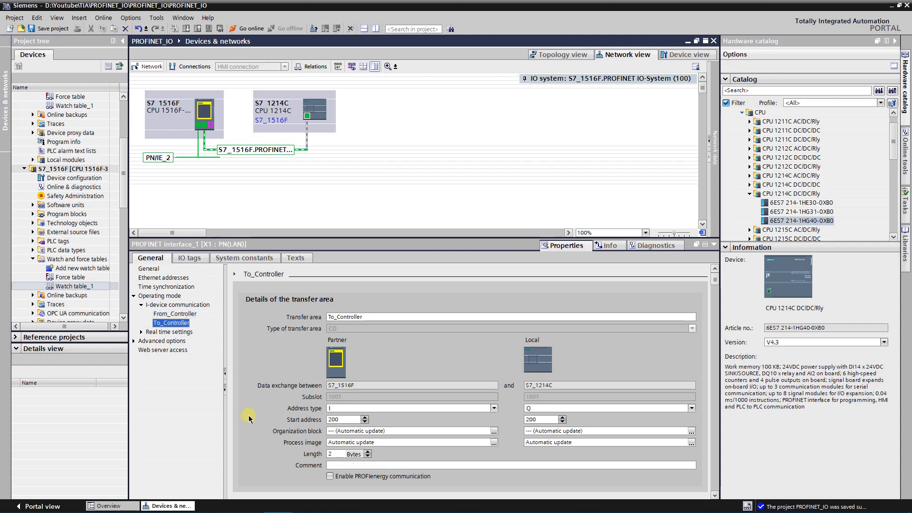